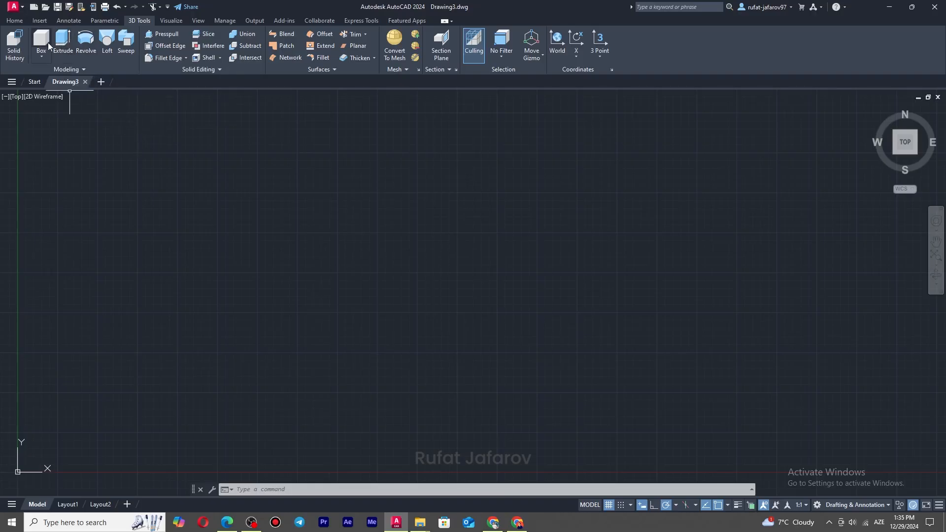
Step: Draw a circle with a radius of about 3.22 and a separate rectangle above and to the right of it
{"action": "left_click", "coordinate": [18, 24]}
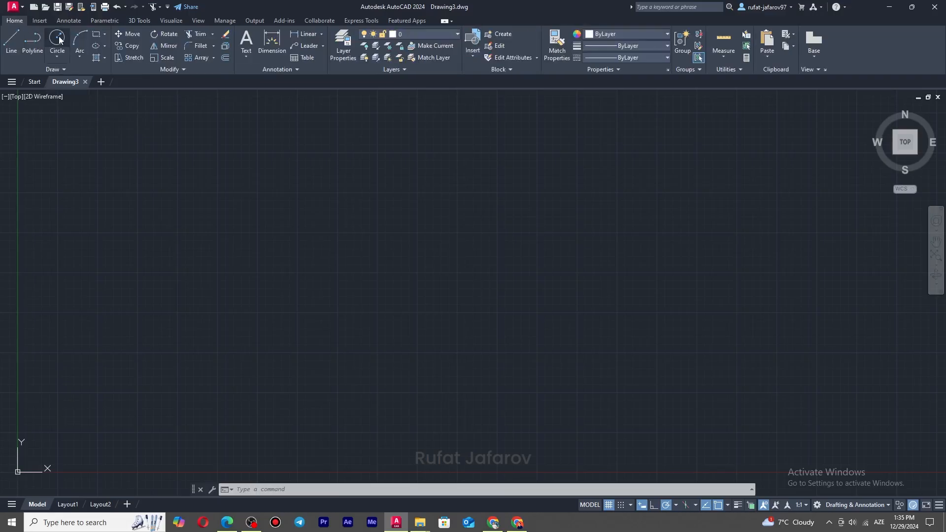
{"action": "left_click", "coordinate": [264, 266]}
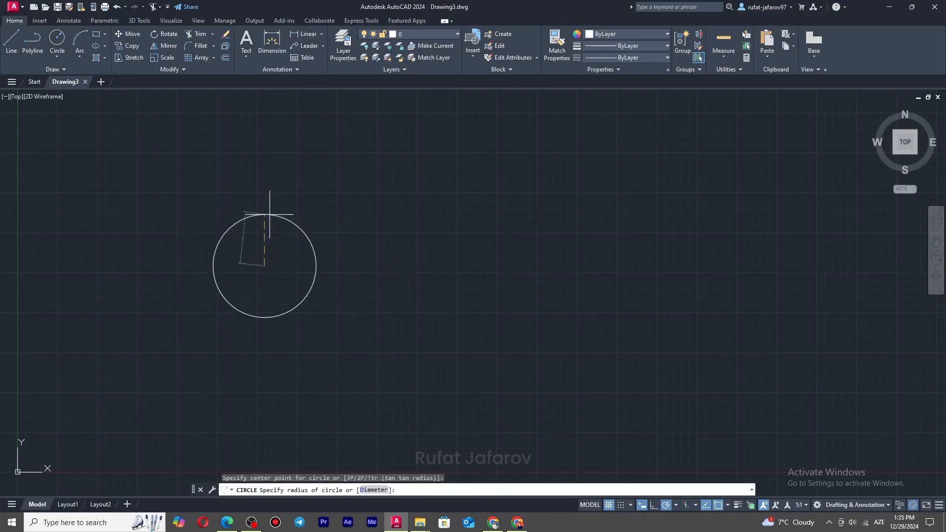
{"action": "left_click", "coordinate": [264, 214]}
{"action": "left_click", "coordinate": [97, 33]}
{"action": "left_click", "coordinate": [404, 220]}
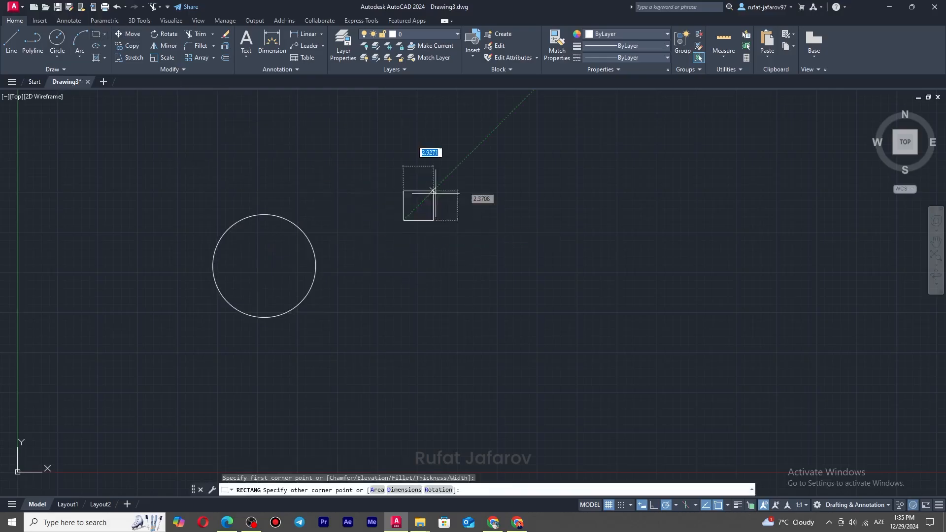
{"action": "left_click", "coordinate": [531, 143]}
Step: Draw a closed, irregular five-sided polyline below the rectangle
{"action": "left_click", "coordinate": [33, 40]}
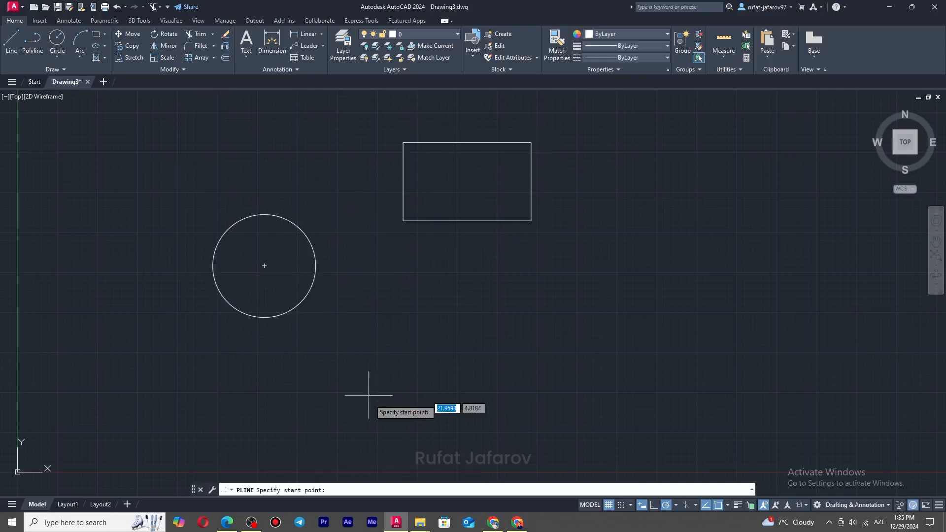
{"action": "left_click", "coordinate": [374, 407]}
{"action": "left_click", "coordinate": [447, 315]}
{"action": "left_click", "coordinate": [646, 339]}
{"action": "left_click", "coordinate": [607, 419]}
{"action": "left_click", "coordinate": [424, 448]}
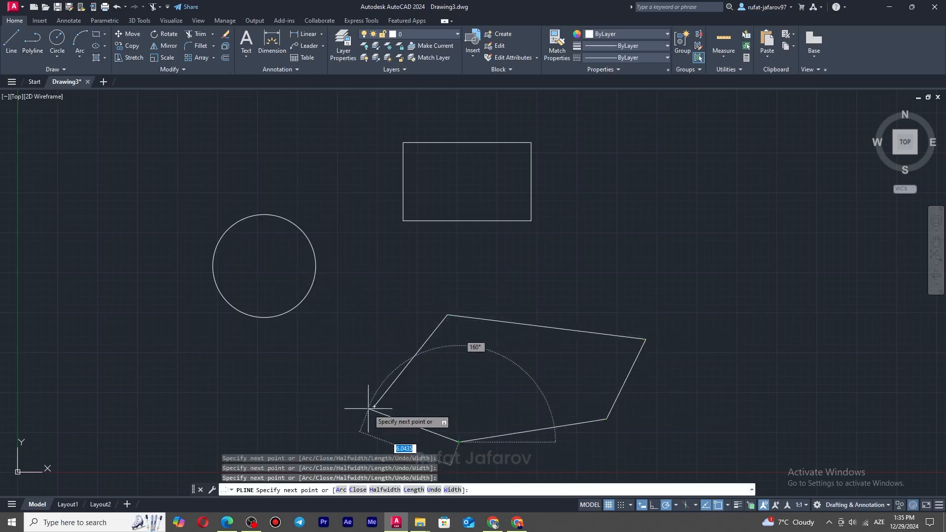
{"action": "right_click", "coordinate": [375, 324]}
{"action": "left_click", "coordinate": [399, 331]}
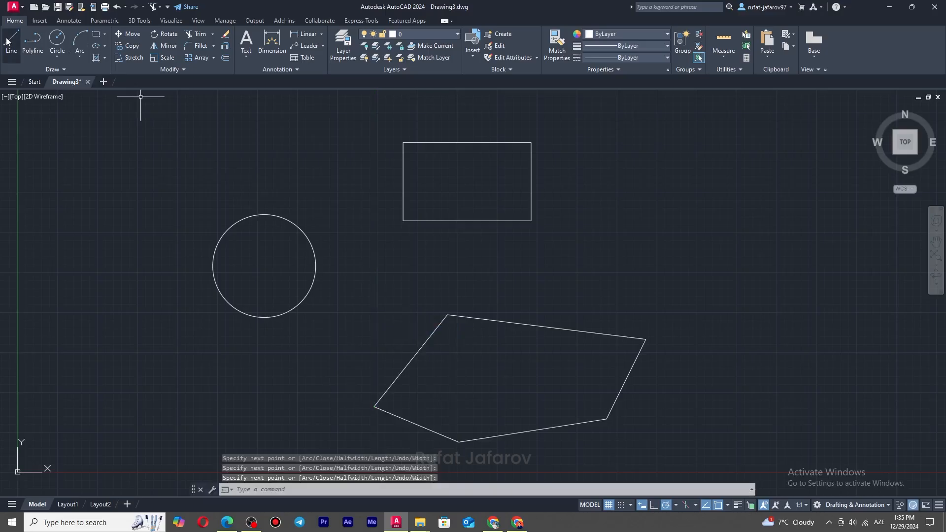
Step: Draw a closed, irregular five-sided outline from separate lines, to the right of the rectangle
{"action": "key", "text": "l"}
{"action": "key", "text": "Return"}
{"action": "left_click", "coordinate": [667, 239]}
{"action": "left_click", "coordinate": [760, 159]}
{"action": "left_click", "coordinate": [885, 218]}
{"action": "left_click", "coordinate": [890, 313]}
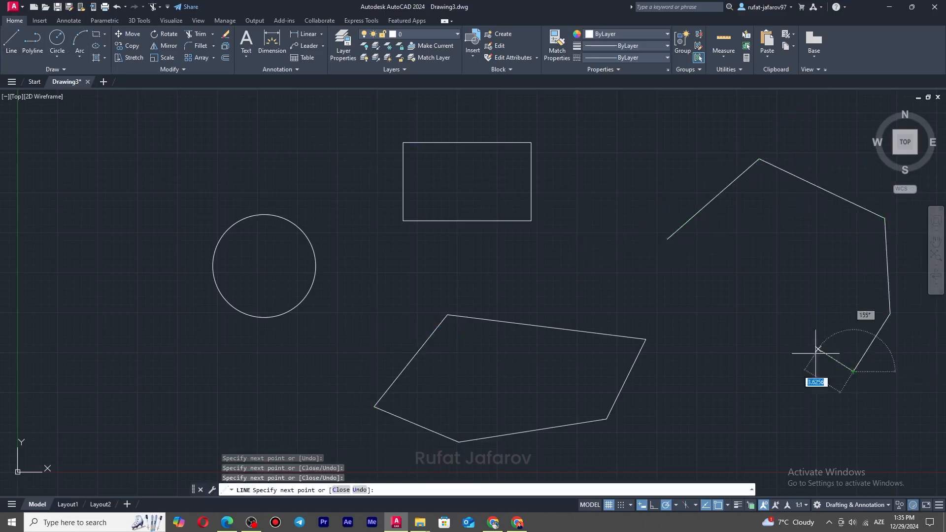
{"action": "left_click", "coordinate": [853, 371]}
{"action": "left_click", "coordinate": [667, 239]}
{"action": "right_click", "coordinate": [666, 194]}
{"action": "left_click", "coordinate": [689, 206]}
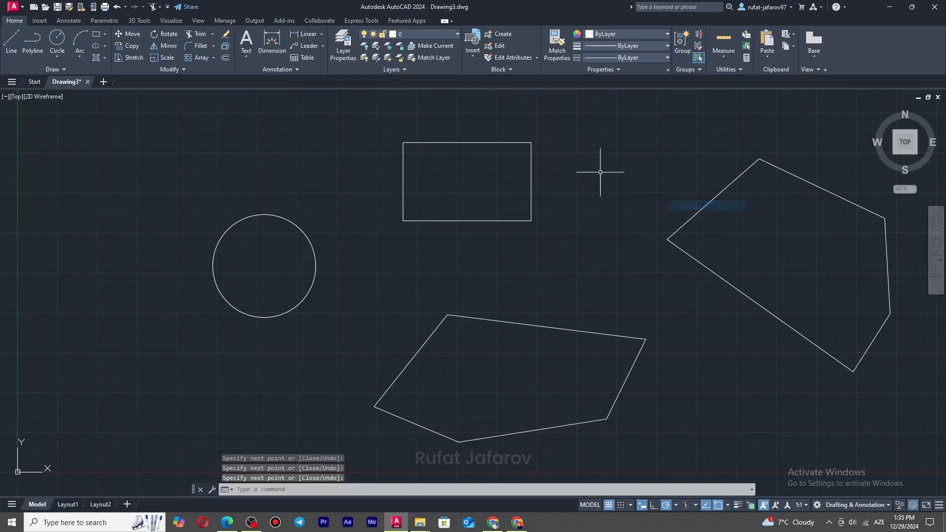
Step: Switch the drawing view to SW Isometric
{"action": "middle_click_drag", "start_coordinate": [542, 261], "coordinate": [460, 242]}
{"action": "left_click", "coordinate": [138, 20]}
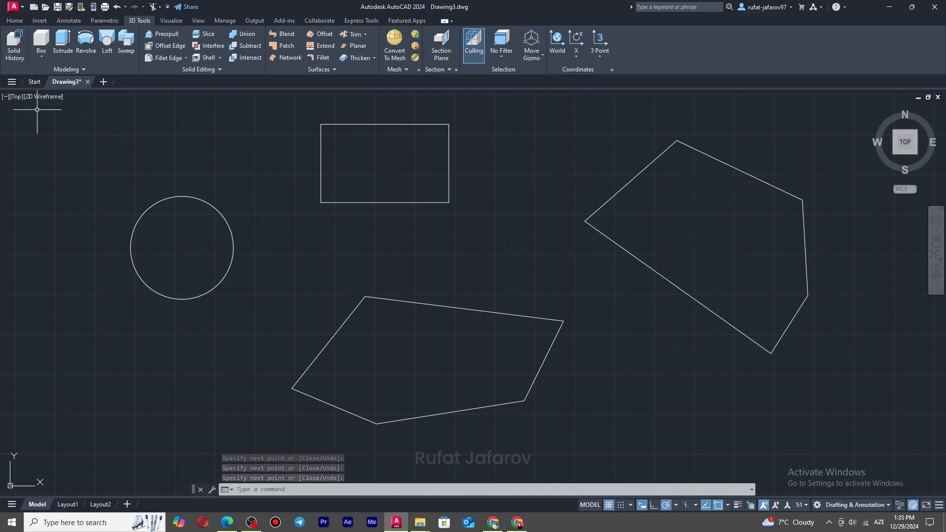
{"action": "left_click", "coordinate": [16, 97]}
{"action": "left_click", "coordinate": [37, 188]}
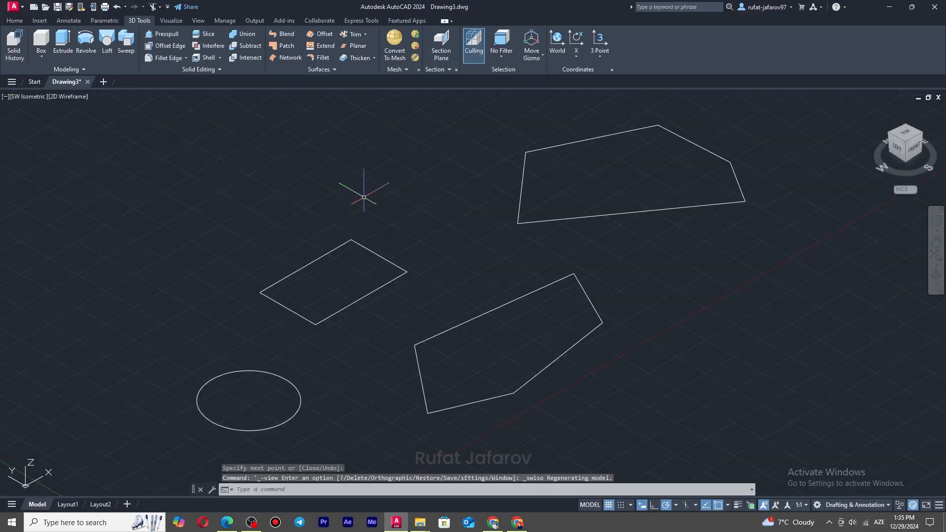
{"action": "middle_click_drag", "start_coordinate": [384, 255], "coordinate": [402, 243]}
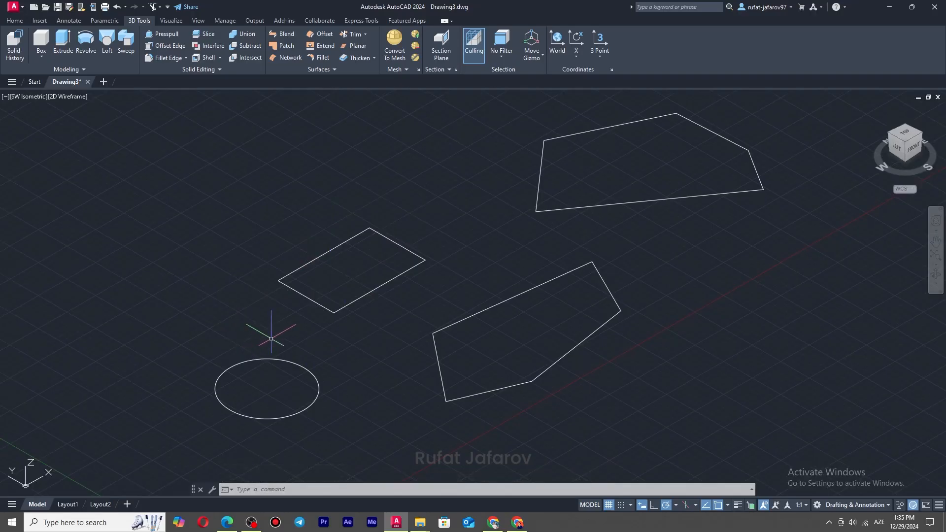
Step: Display the circle's properties to examine its geometry values, and clear the selection
{"action": "scroll", "coordinate": [266, 360], "scroll_direction": "up", "scroll_amount": 3}
{"action": "left_click", "coordinate": [315, 333]}
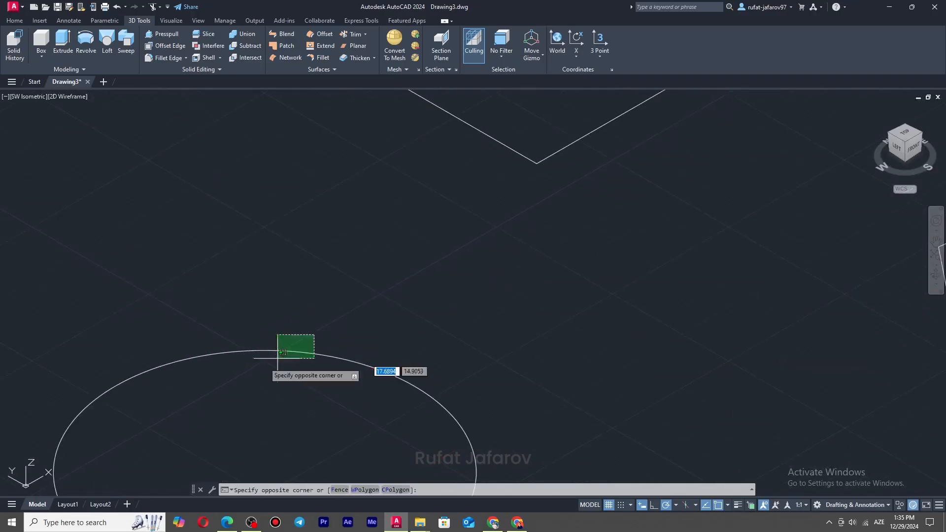
{"action": "left_click", "coordinate": [275, 360]}
{"action": "scroll", "coordinate": [235, 380], "scroll_direction": "down", "scroll_amount": 3}
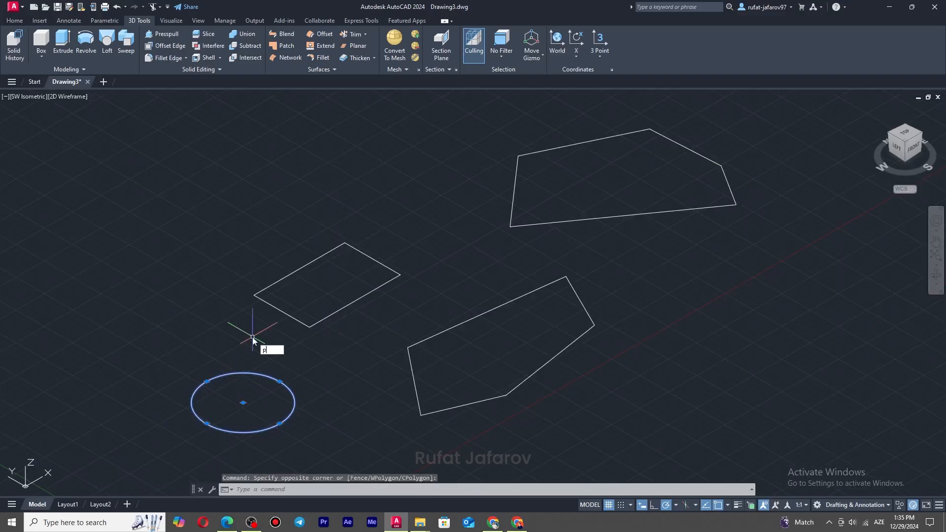
{"action": "type", "text": "pr"}
{"action": "key", "text": "Return"}
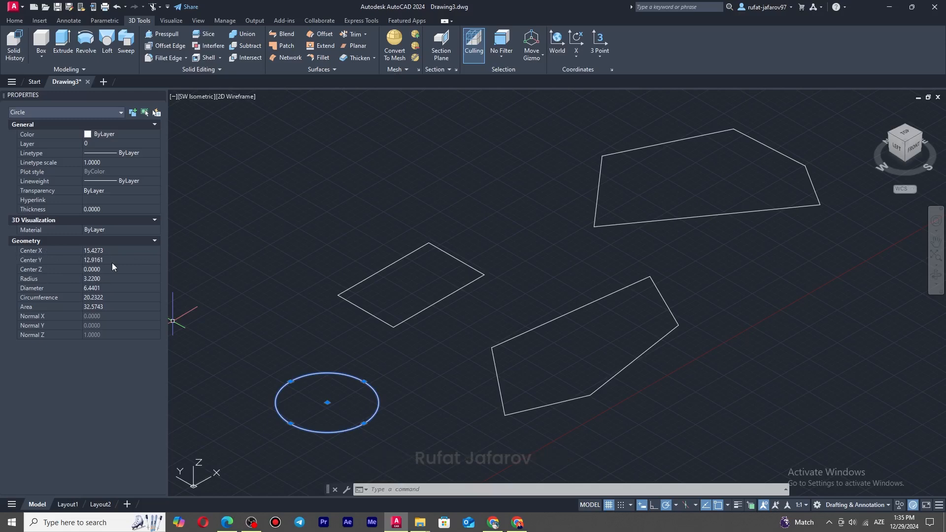
{"action": "left_click", "coordinate": [422, 206]}
{"action": "left_click", "coordinate": [376, 207]}
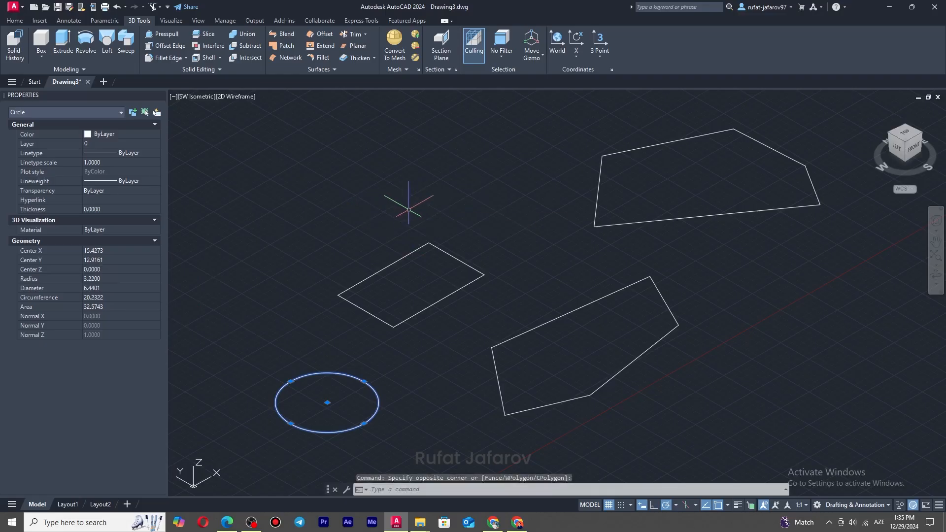
{"action": "scroll", "coordinate": [424, 205], "scroll_direction": "down", "scroll_amount": 3}
{"action": "scroll", "coordinate": [422, 219], "scroll_direction": "up", "scroll_amount": 3}
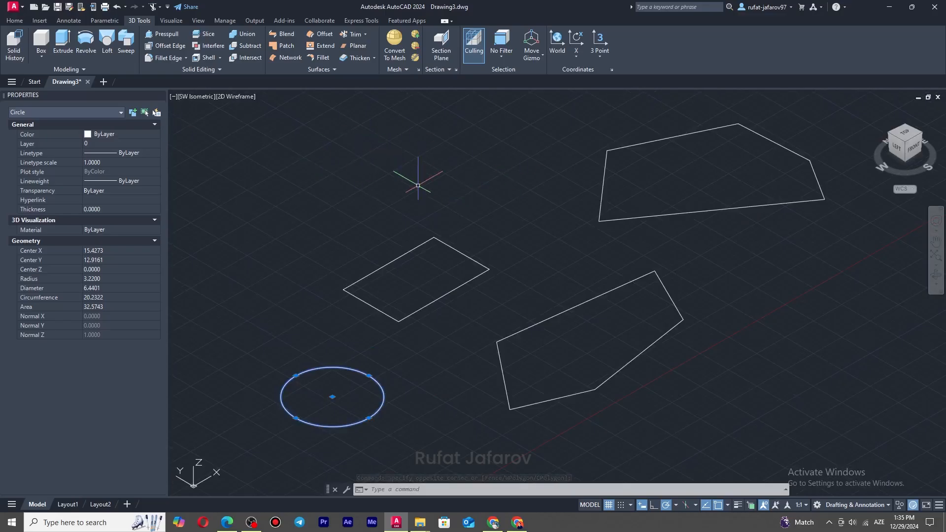
{"action": "key", "text": "Escape"}
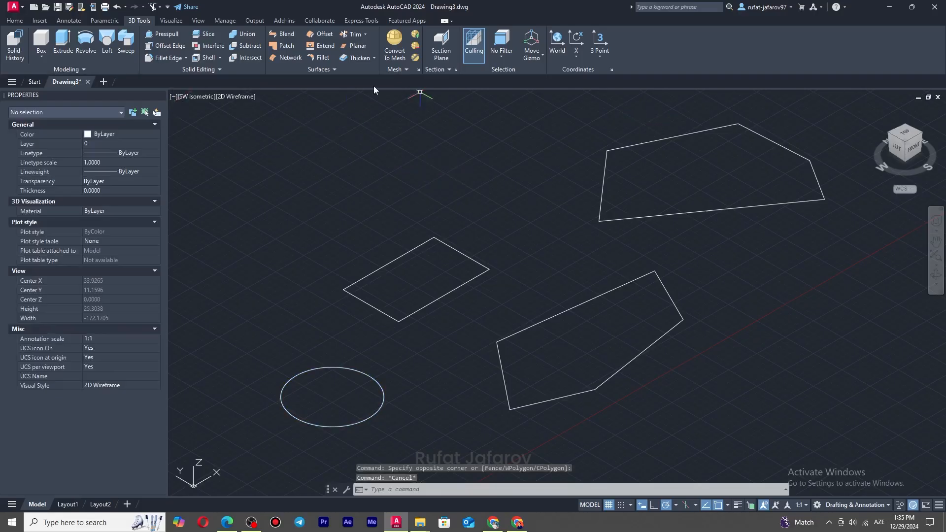
Step: Extrude the circle downward by about 24.87 into a solid cylinder
{"action": "left_click", "coordinate": [63, 40]}
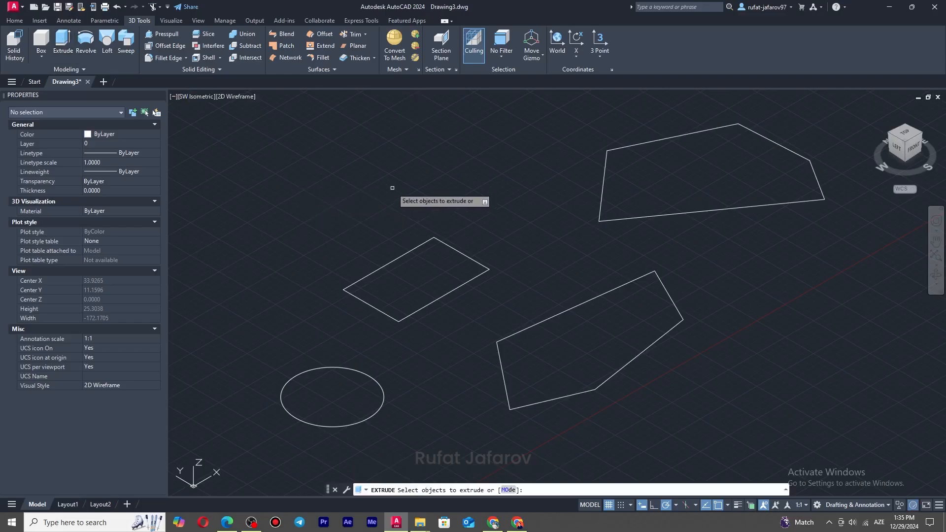
{"action": "left_click", "coordinate": [343, 354]}
{"action": "left_click", "coordinate": [291, 392]}
{"action": "key", "text": "Return"}
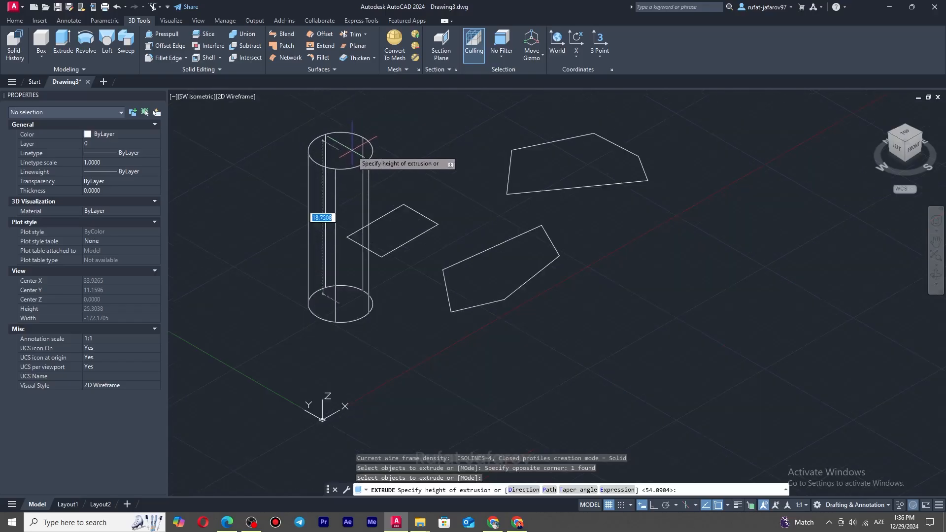
{"action": "scroll", "coordinate": [340, 246], "scroll_direction": "down", "scroll_amount": 5}
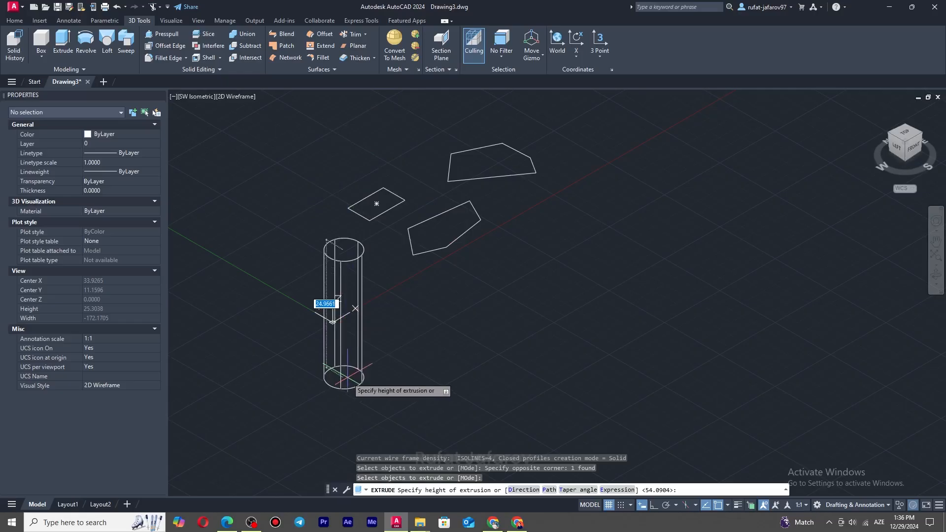
{"action": "left_click", "coordinate": [333, 320]}
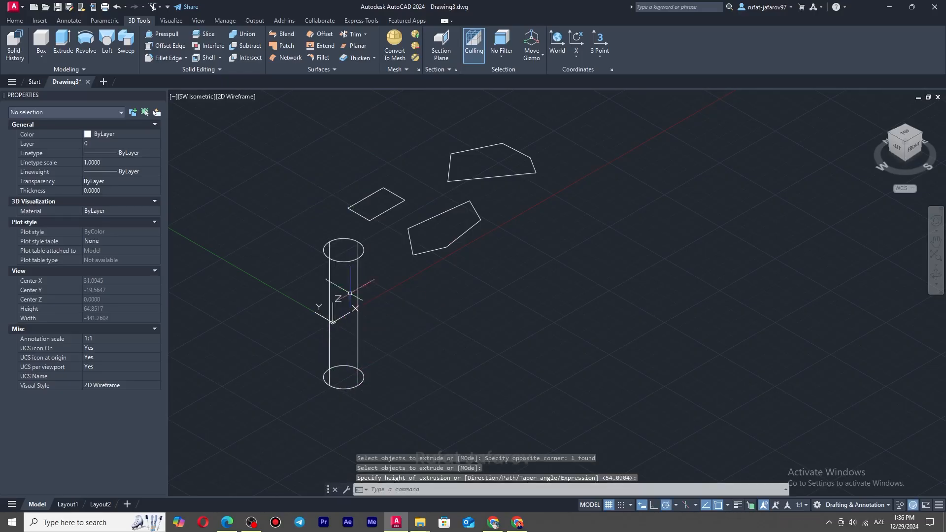
Step: Set the visual style to Shades of Gray and turn off the grid
{"action": "scroll", "coordinate": [358, 271], "scroll_direction": "up", "scroll_amount": 2}
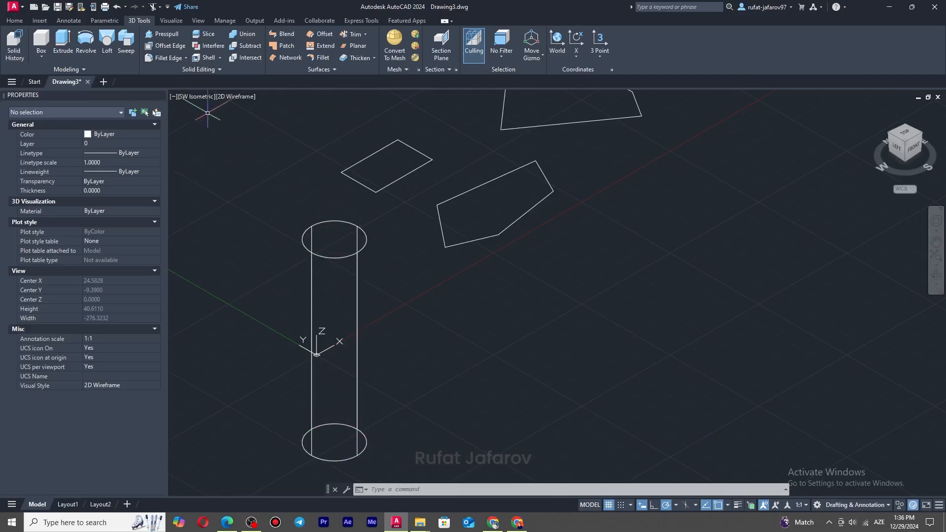
{"action": "left_click", "coordinate": [232, 96]}
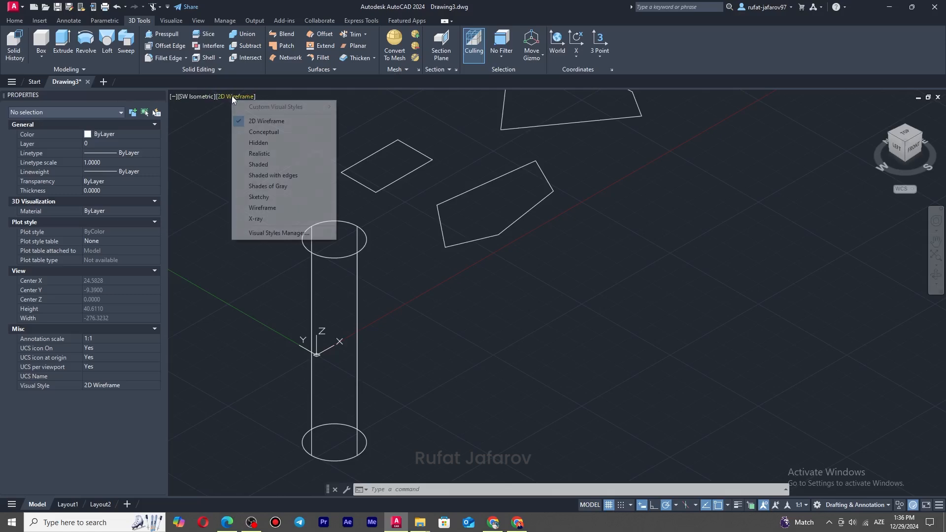
{"action": "left_click", "coordinate": [265, 186]}
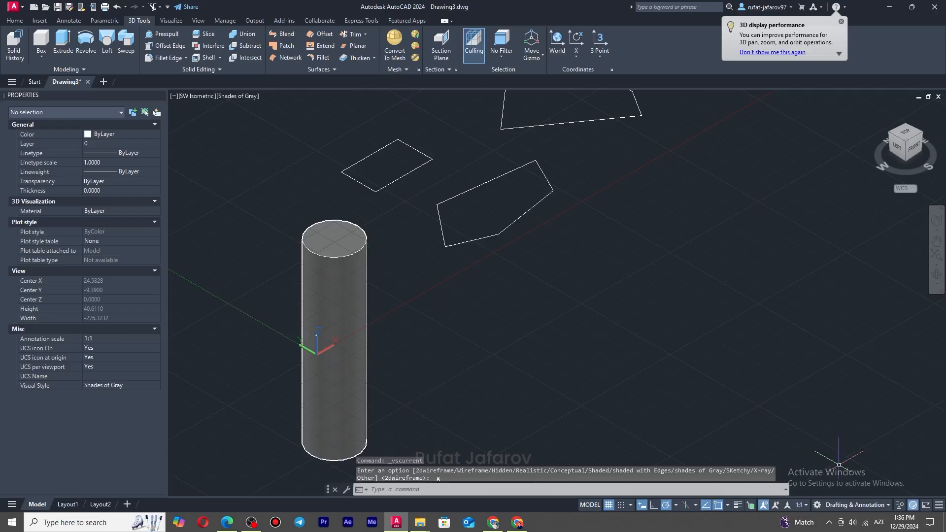
{"action": "left_click", "coordinate": [609, 505]}
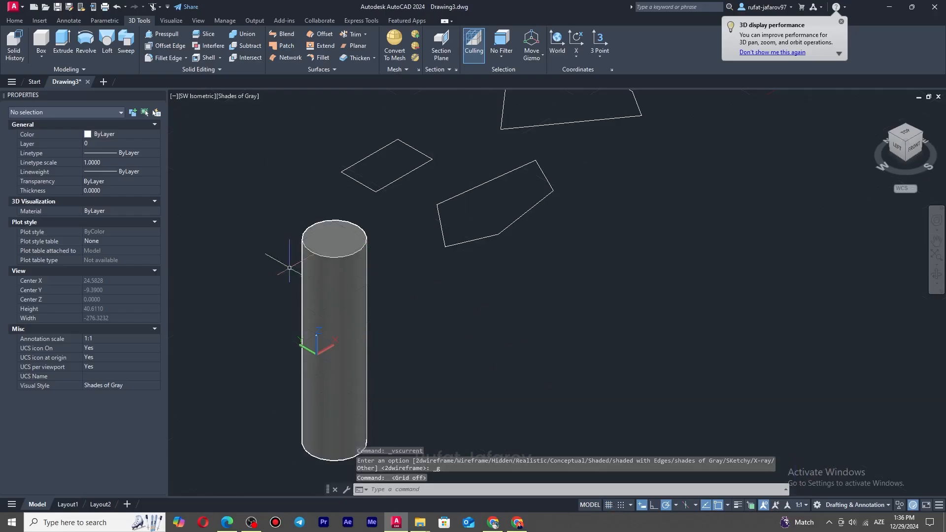
Step: Extrude the rectangle upward to a height of 10
{"action": "middle_click_drag", "start_coordinate": [371, 278], "coordinate": [376, 237]}
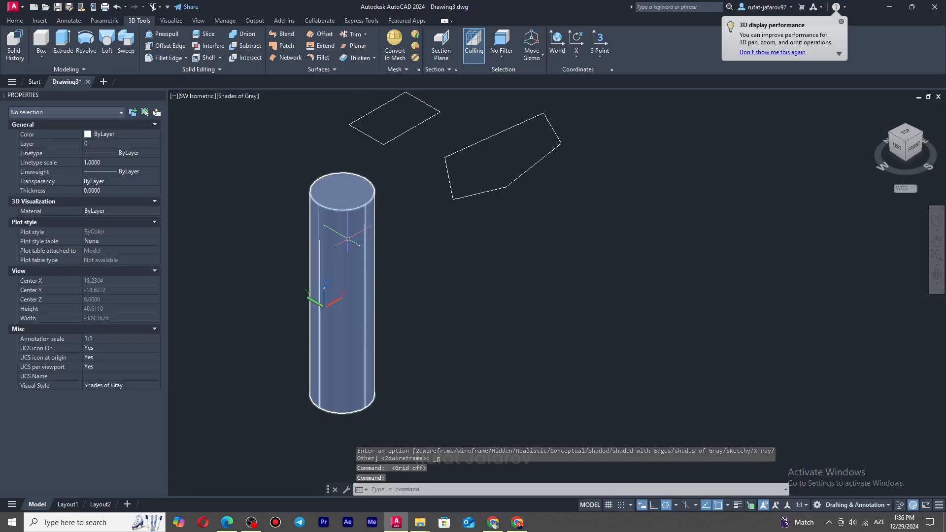
{"action": "middle_click_drag", "start_coordinate": [343, 197], "coordinate": [287, 261]}
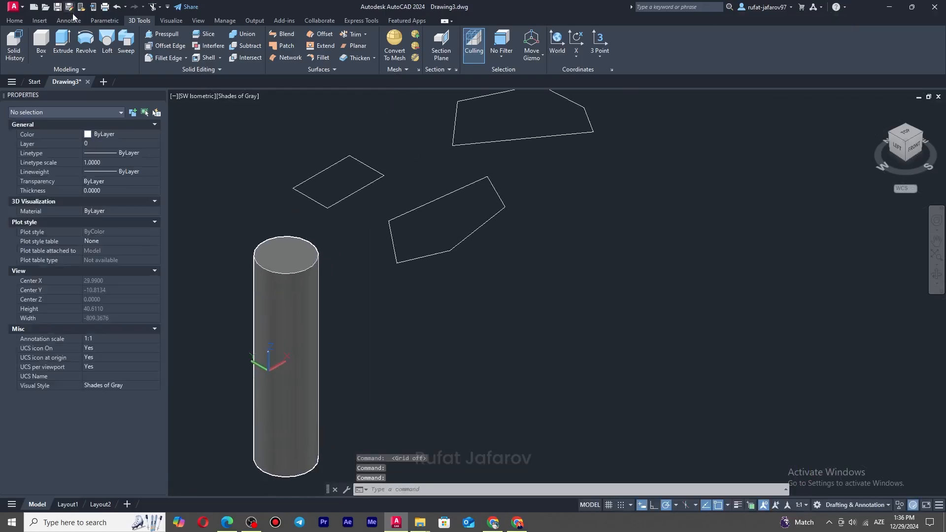
{"action": "left_click", "coordinate": [63, 45]}
{"action": "left_click", "coordinate": [367, 150]}
{"action": "left_click", "coordinate": [361, 155]}
{"action": "left_click", "coordinate": [372, 130]}
{"action": "left_click", "coordinate": [319, 177]}
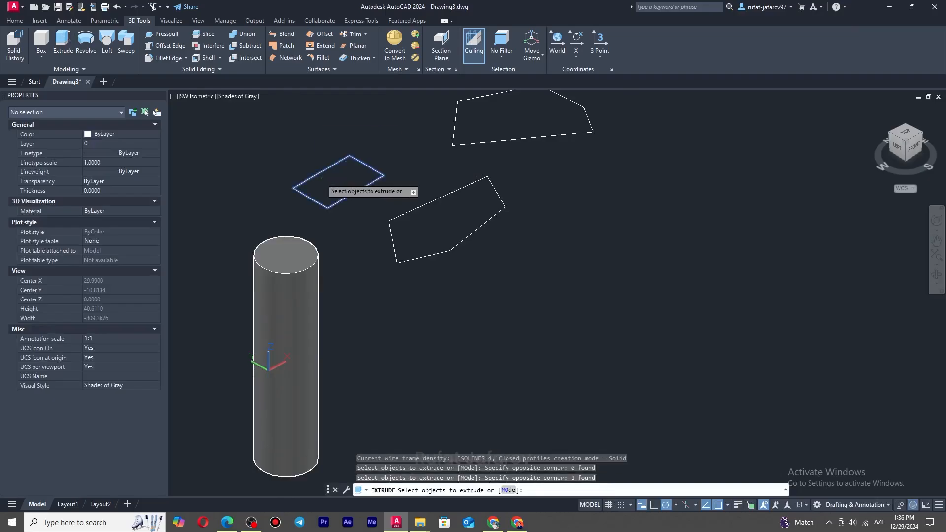
{"action": "right_click", "coordinate": [321, 178]}
{"action": "left_click", "coordinate": [353, 189]}
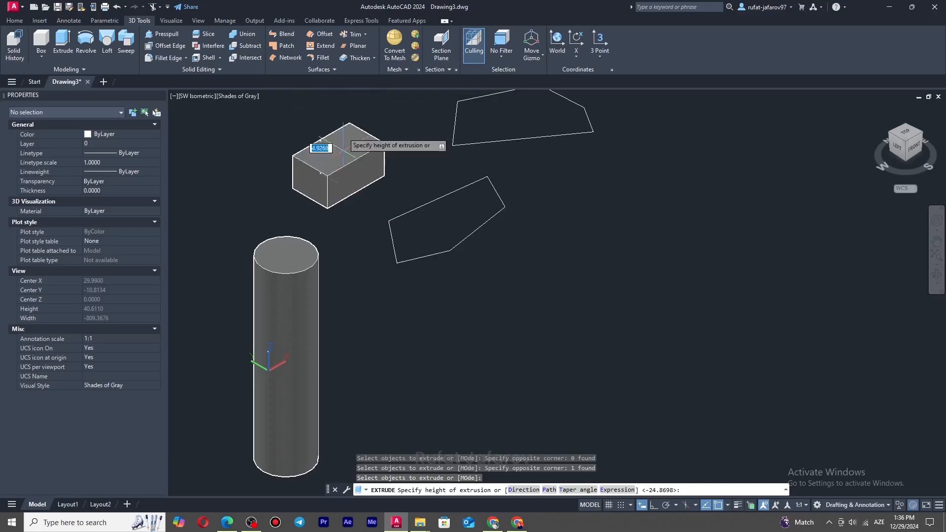
{"action": "middle_click_drag", "start_coordinate": [353, 136], "coordinate": [368, 213]}
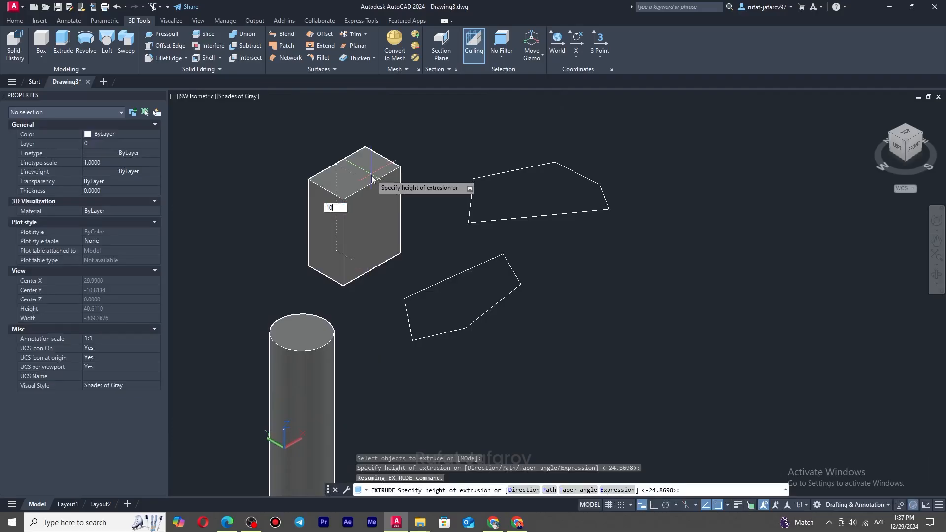
{"action": "key", "text": "Return"}
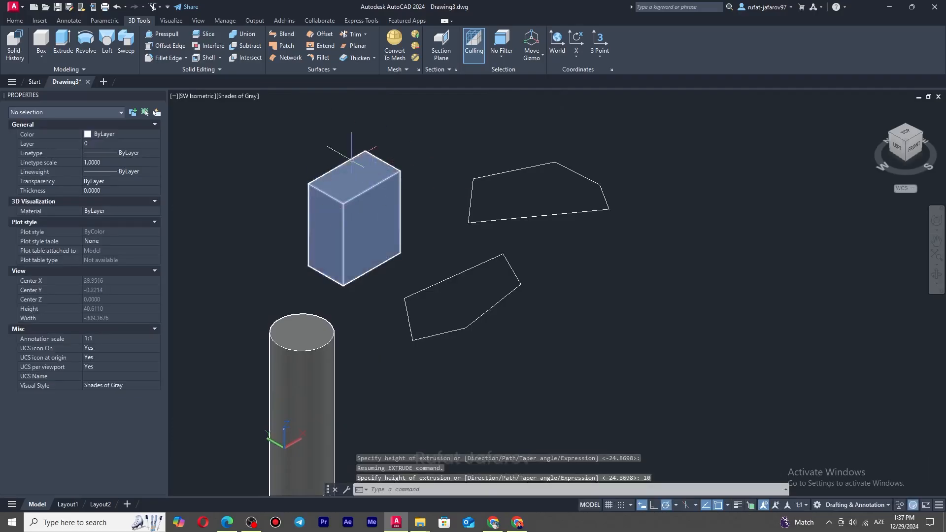
Step: Extrude the closed five-sided polyline downward by 5
{"action": "key", "text": "Return"}
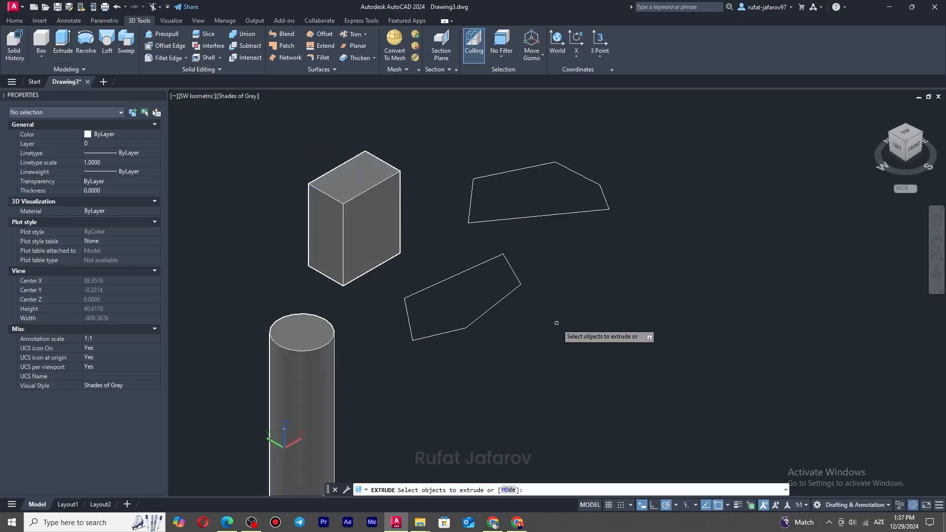
{"action": "left_click", "coordinate": [502, 317]}
{"action": "left_click", "coordinate": [477, 298]}
{"action": "right_click", "coordinate": [478, 297]}
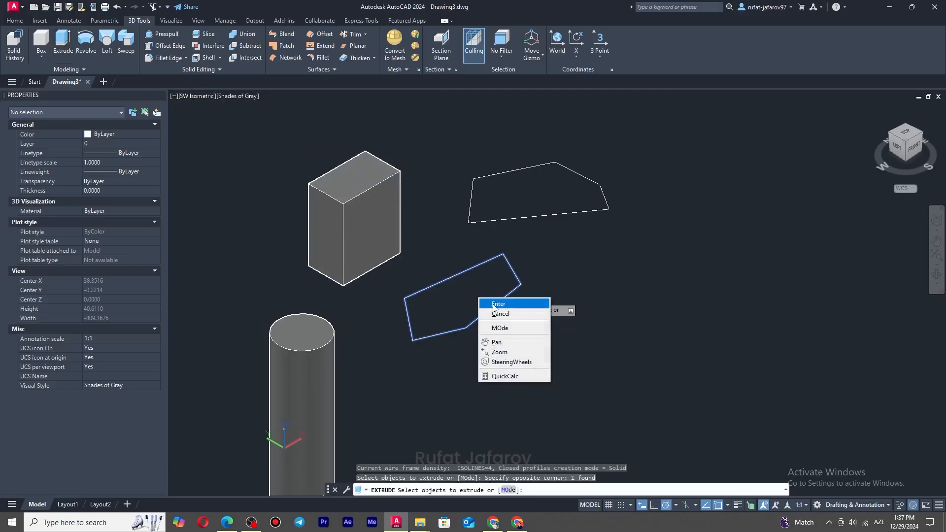
{"action": "left_click", "coordinate": [493, 302]}
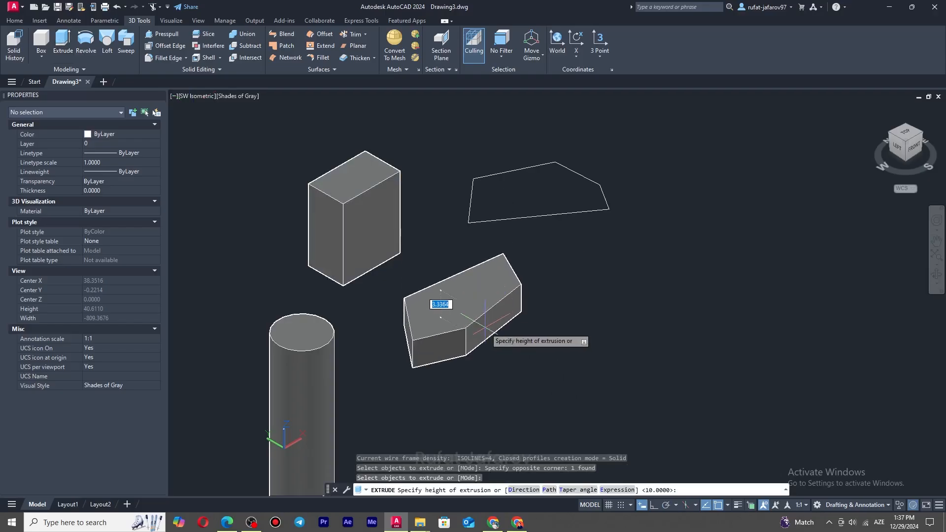
{"action": "key", "text": "Return"}
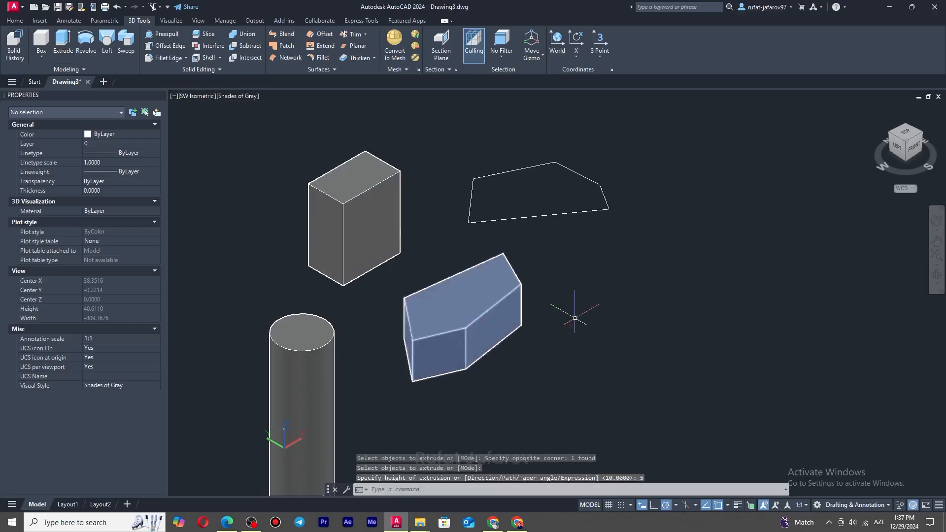
Step: Extrude the five separate lines of the unjoined outline upward by about 8.17
{"action": "middle_click_drag", "start_coordinate": [574, 318], "coordinate": [514, 345]}
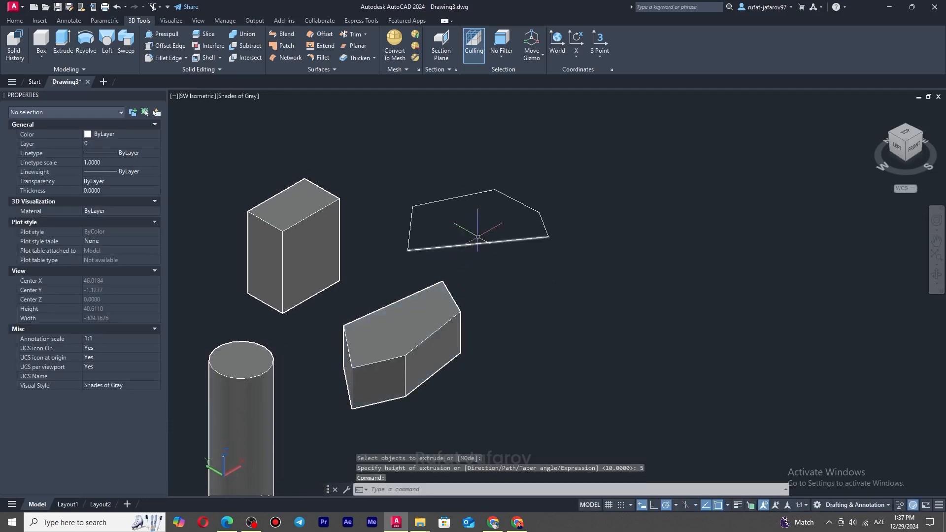
{"action": "left_click", "coordinate": [573, 173]}
{"action": "left_click", "coordinate": [369, 278]}
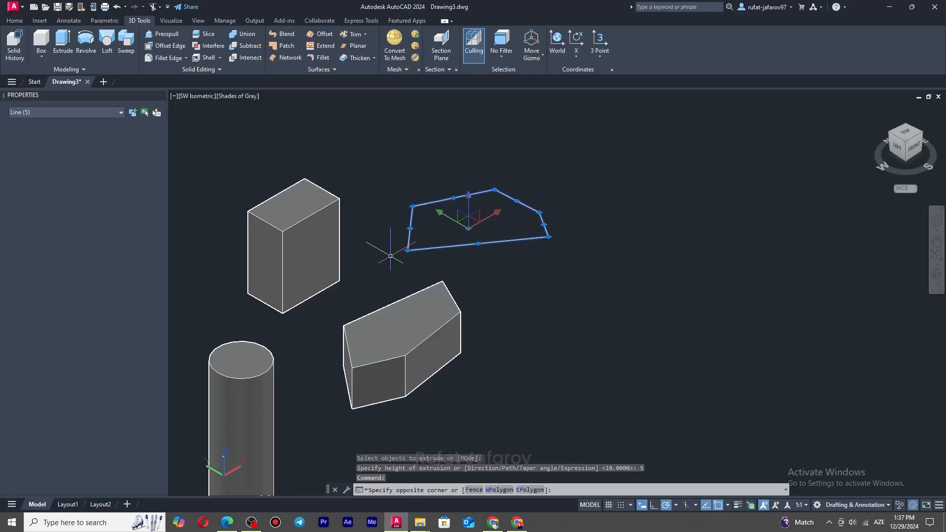
{"action": "key", "text": "Escape"}
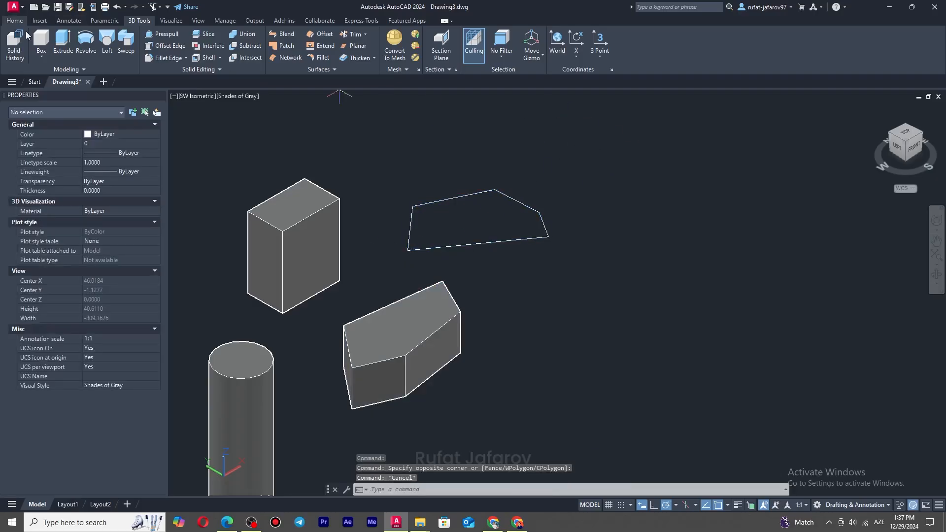
{"action": "left_click", "coordinate": [58, 45]}
{"action": "left_click", "coordinate": [597, 173]}
{"action": "left_click", "coordinate": [394, 268]}
{"action": "right_click", "coordinate": [420, 203]}
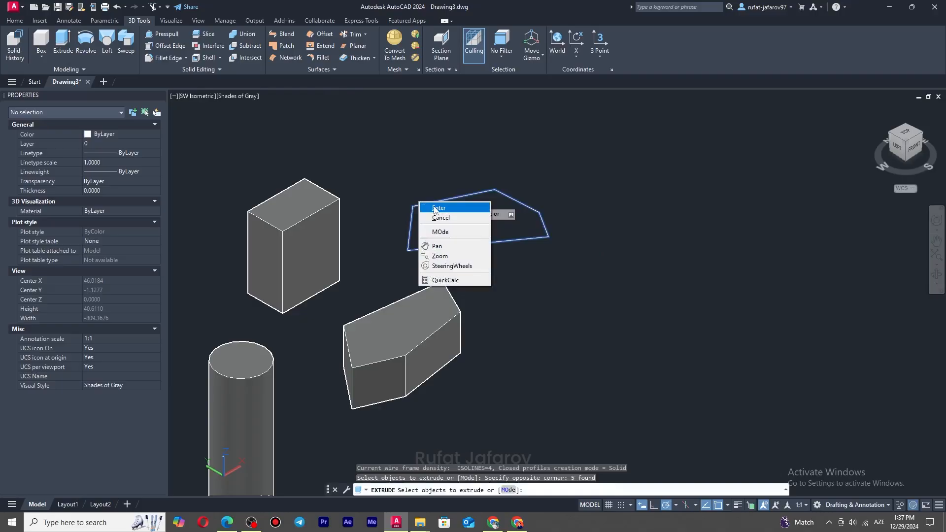
{"action": "left_click", "coordinate": [436, 208]}
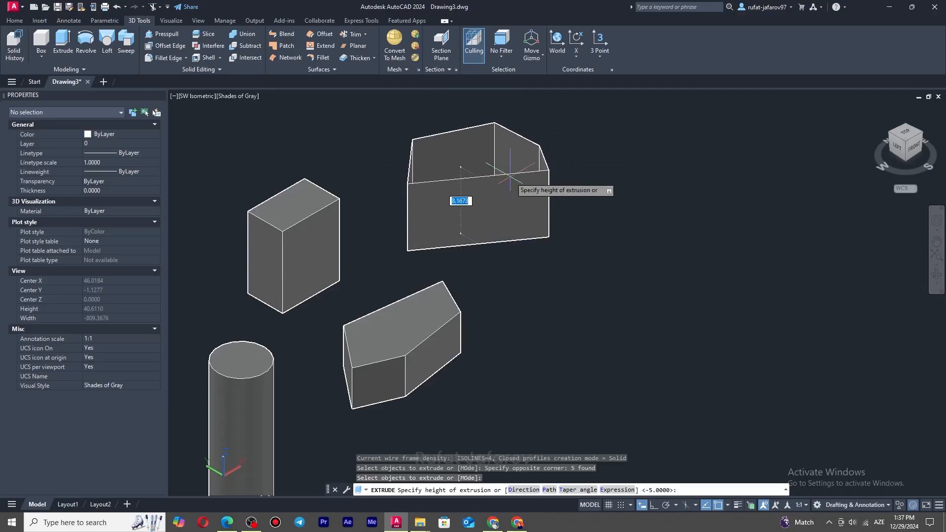
{"action": "left_click", "coordinate": [510, 175]}
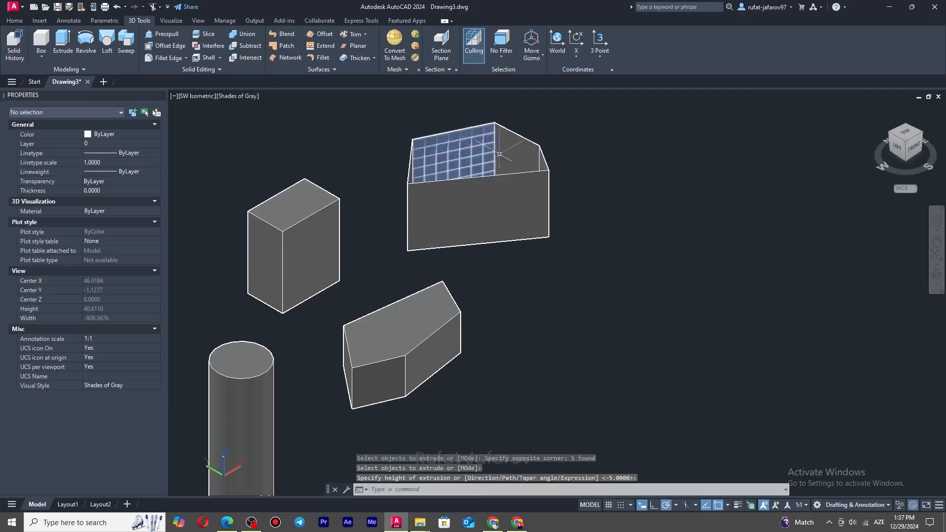
Step: Compare the object types and geometry properties of the box, polygonal block and cylinder with those of the extruded line walls
{"action": "left_click", "coordinate": [300, 216]}
{"action": "key", "text": "Escape"}
{"action": "left_click", "coordinate": [365, 338]}
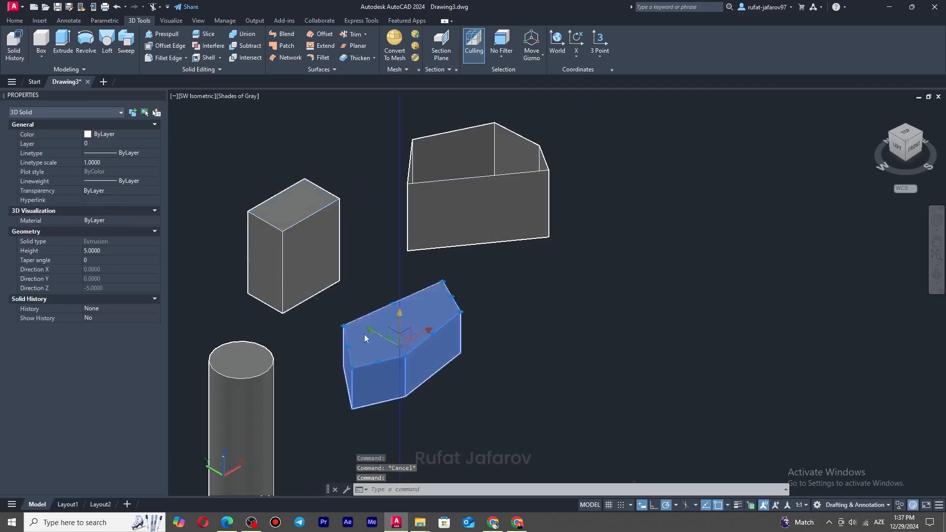
{"action": "key", "text": "Escape"}
{"action": "left_click", "coordinate": [249, 371]}
{"action": "left_click", "coordinate": [464, 205]}
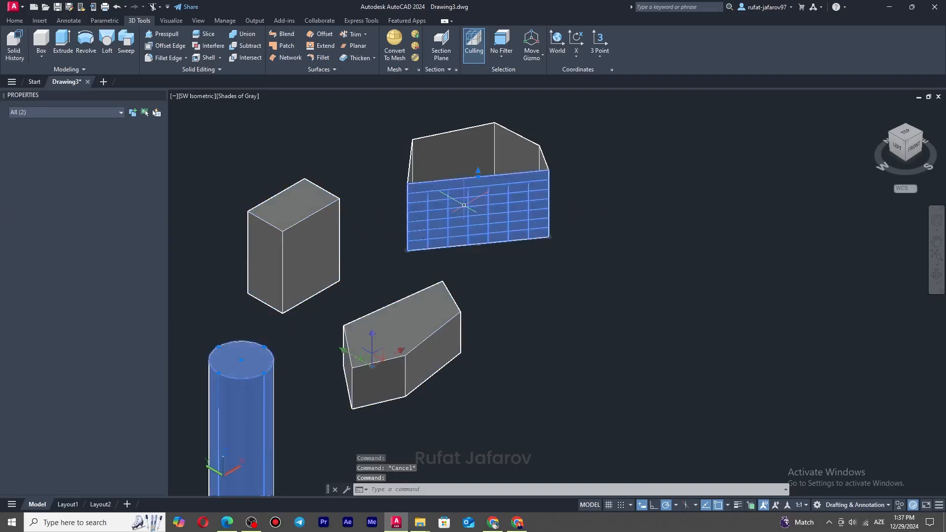
{"action": "key", "text": "Escape"}
{"action": "left_click", "coordinate": [415, 174]}
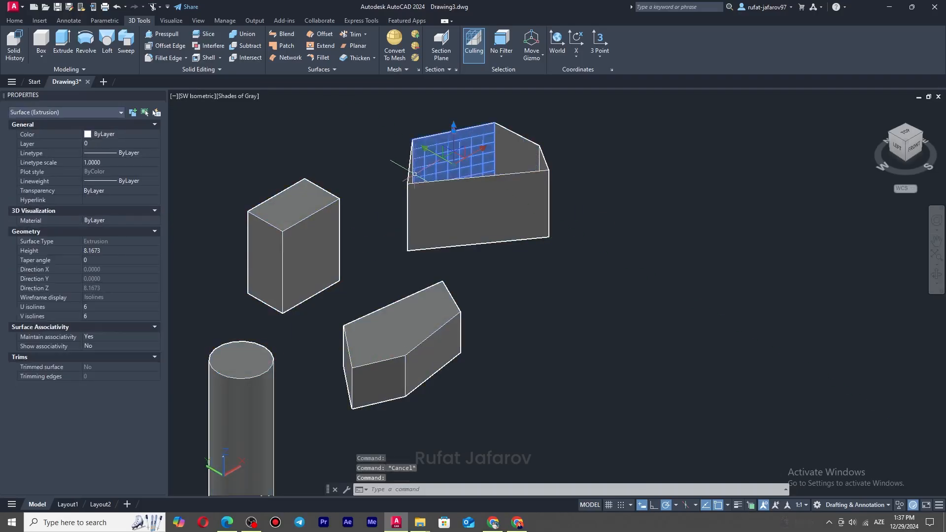
{"action": "key", "text": "Escape"}
{"action": "left_click", "coordinate": [441, 147]}
{"action": "scroll", "coordinate": [446, 146], "scroll_direction": "up", "scroll_amount": 3}
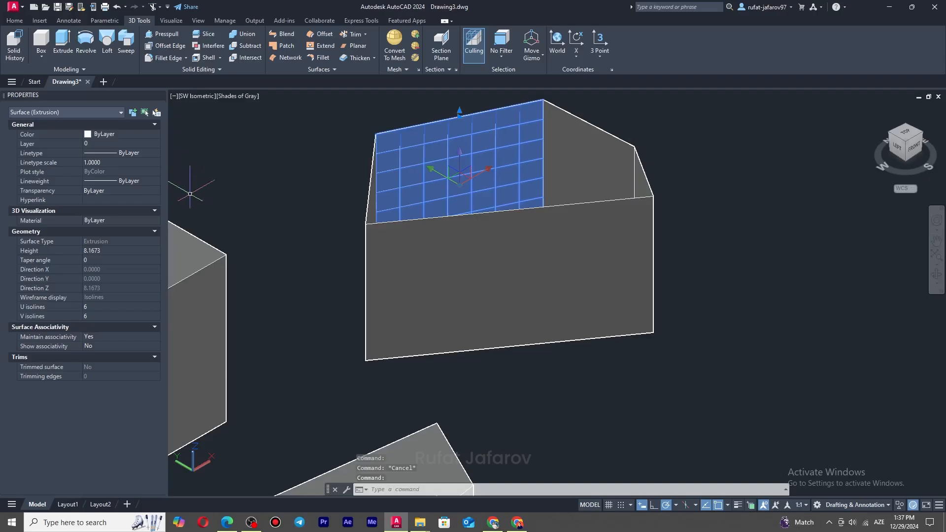
{"action": "left_click", "coordinate": [210, 195]}
{"action": "key", "text": "Escape"}
{"action": "scroll", "coordinate": [209, 225], "scroll_direction": "down", "scroll_amount": 2}
{"action": "middle_click_drag", "start_coordinate": [201, 242], "coordinate": [279, 234]}
{"action": "left_click", "coordinate": [277, 234]}
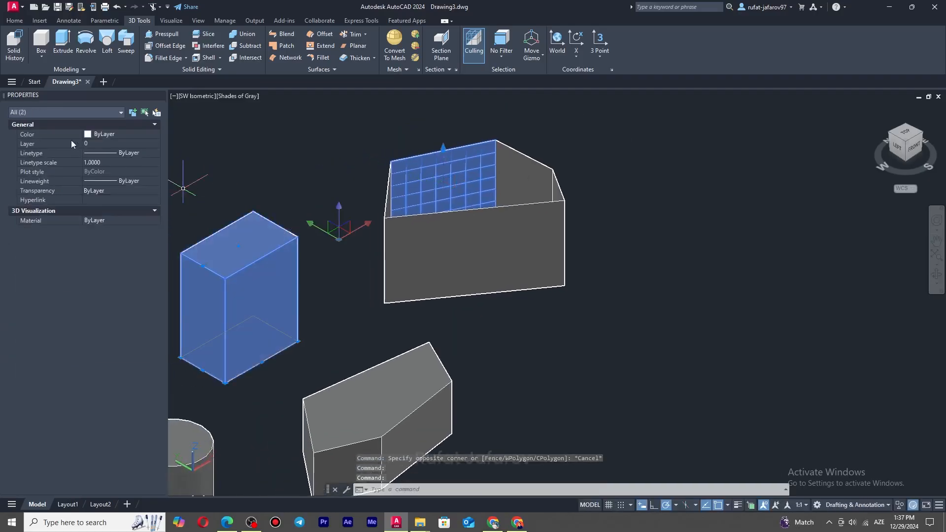
{"action": "key", "text": "Escape"}
{"action": "left_click", "coordinate": [244, 262]}
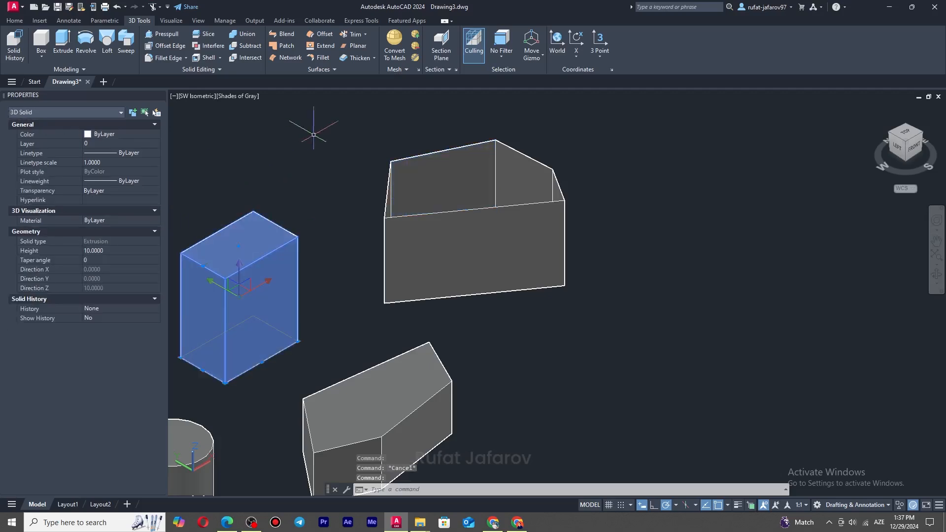
{"action": "key", "text": "Escape"}
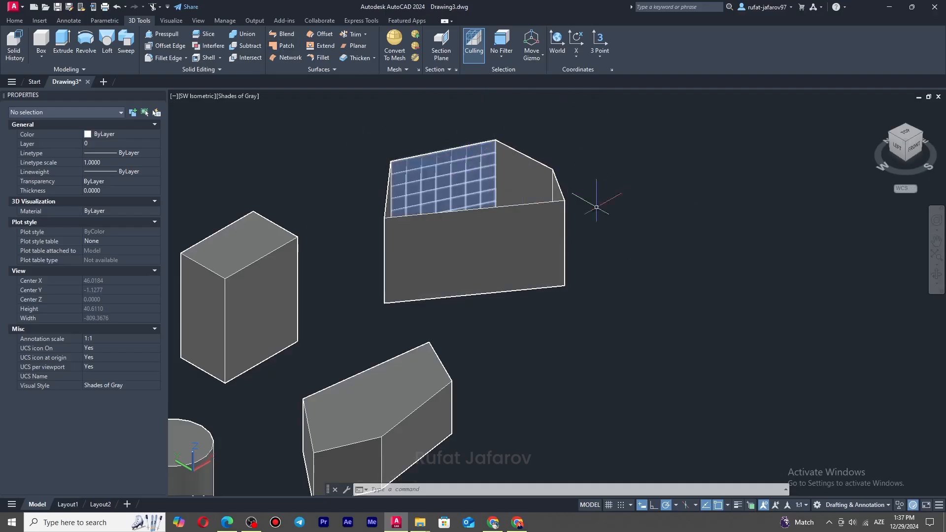
Step: Draw a closed four-sided outline with the Line command beside the hollow walls, and erase the stray extra segment
{"action": "left_click", "coordinate": [14, 21]}
{"action": "left_click", "coordinate": [11, 42]}
{"action": "left_click", "coordinate": [664, 299]}
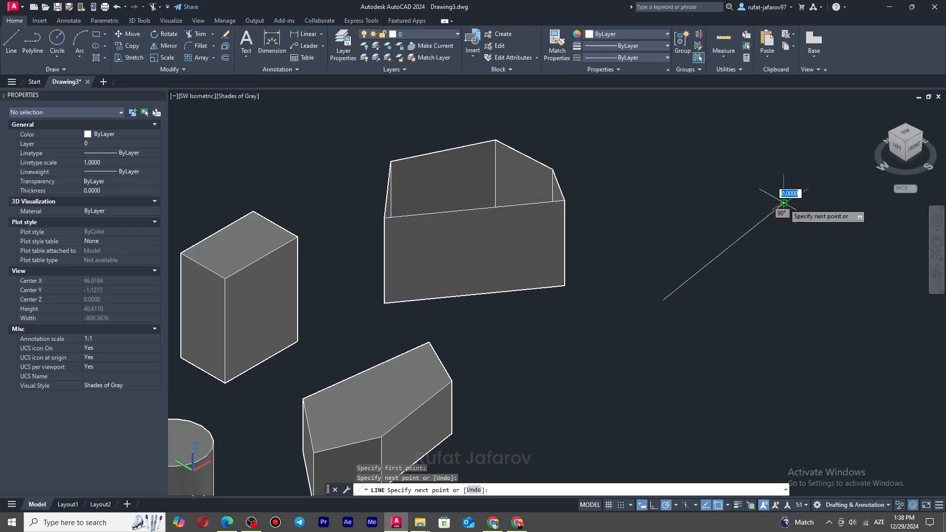
{"action": "left_click", "coordinate": [784, 203]}
{"action": "left_click", "coordinate": [830, 288]}
{"action": "left_click", "coordinate": [756, 348]}
{"action": "left_click", "coordinate": [664, 299]}
{"action": "right_click", "coordinate": [675, 228]}
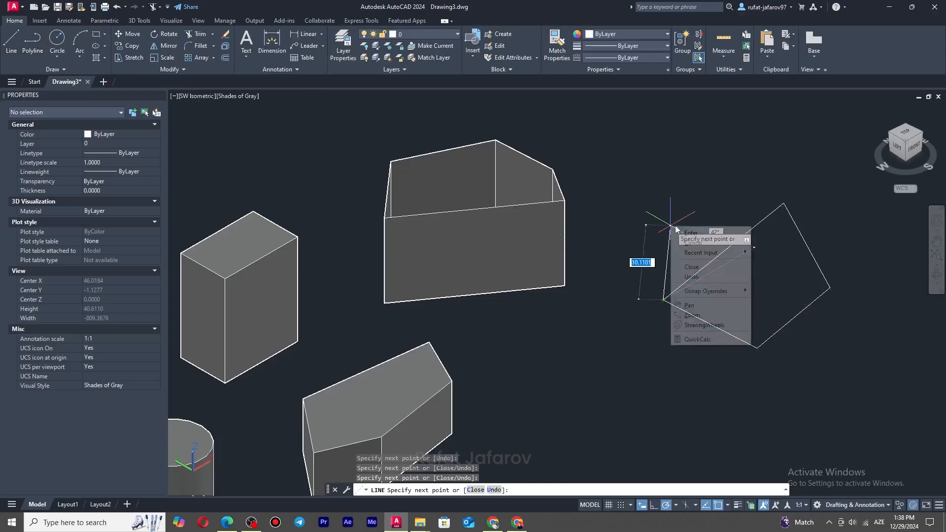
{"action": "key", "text": "Escape"}
{"action": "key", "text": "Escape"}
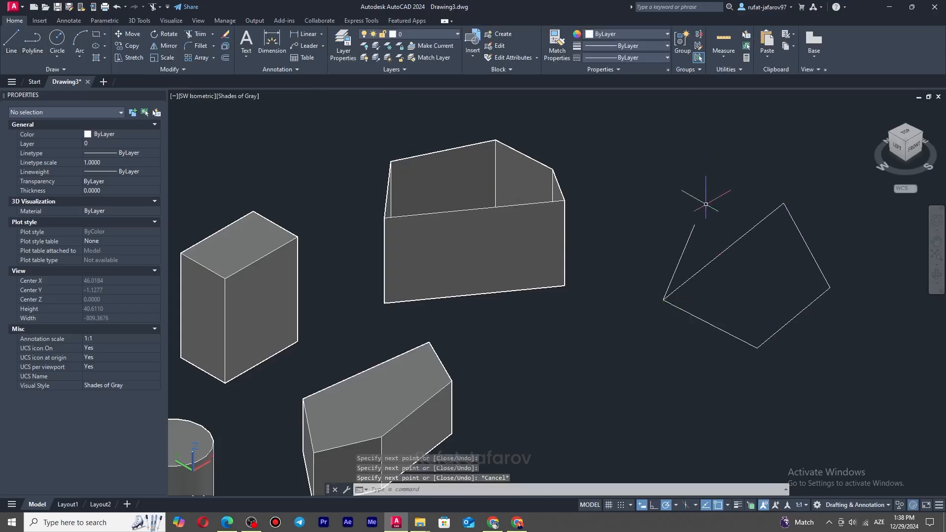
{"action": "left_click", "coordinate": [687, 242]}
{"action": "key", "text": "Delete"}
Step: Extrude the four unjoined lines upward by about 6.58, and undo the extrusion
{"action": "scroll", "coordinate": [724, 209], "scroll_direction": "down", "scroll_amount": 3}
{"action": "left_click", "coordinate": [783, 197]}
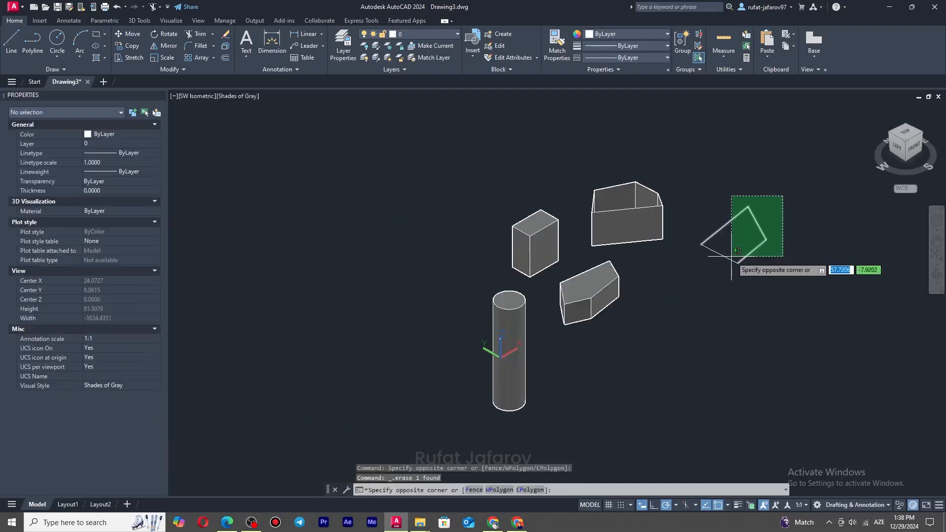
{"action": "key", "text": "Escape"}
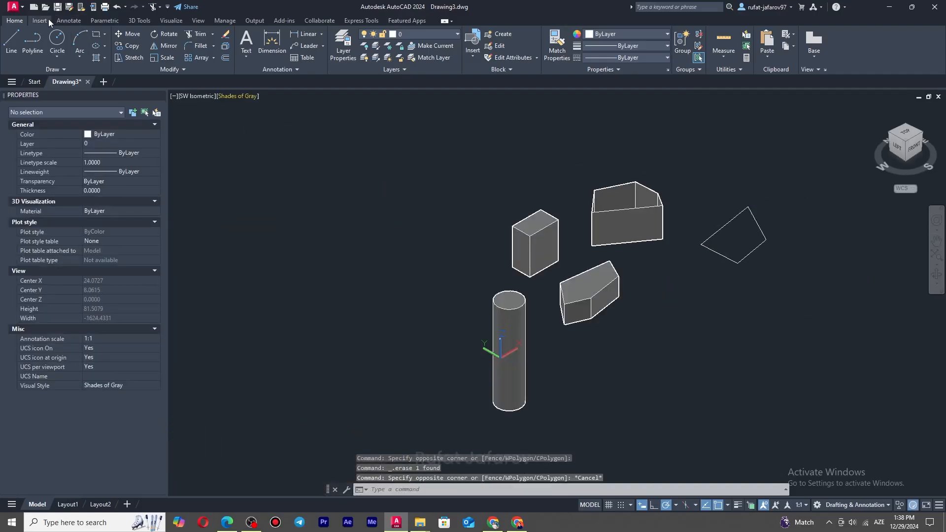
{"action": "left_click", "coordinate": [136, 21]}
{"action": "left_click", "coordinate": [63, 43]}
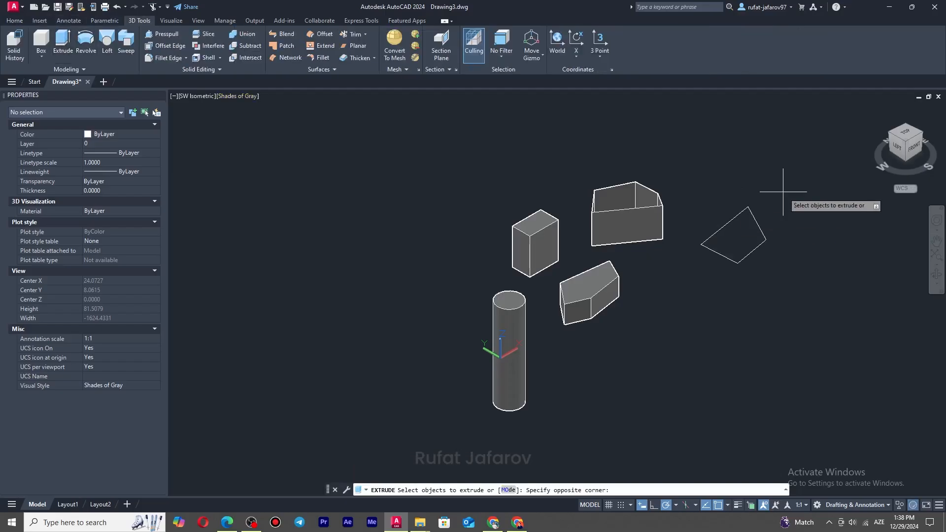
{"action": "left_click", "coordinate": [798, 191]}
{"action": "left_click", "coordinate": [696, 294]}
{"action": "right_click", "coordinate": [696, 293]}
{"action": "left_click", "coordinate": [714, 302]}
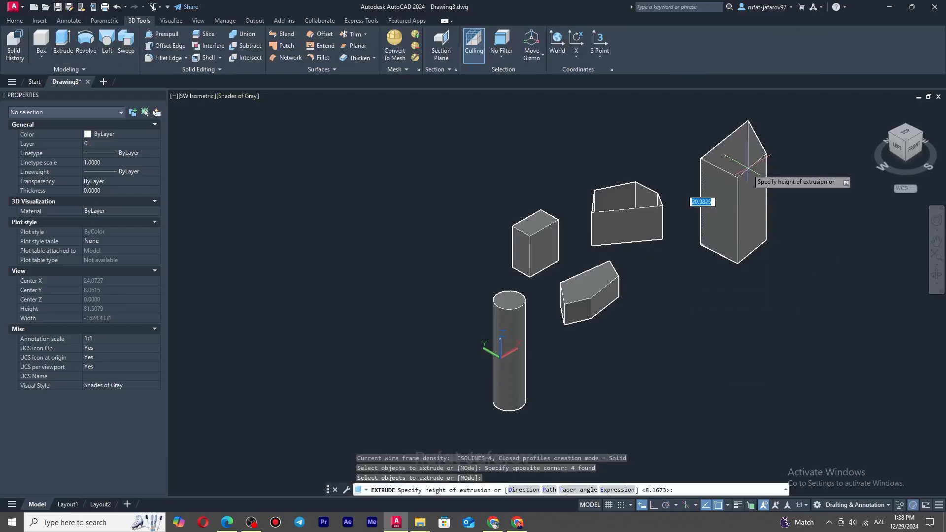
{"action": "left_click", "coordinate": [754, 224]}
{"action": "key", "text": "ctrl+z"}
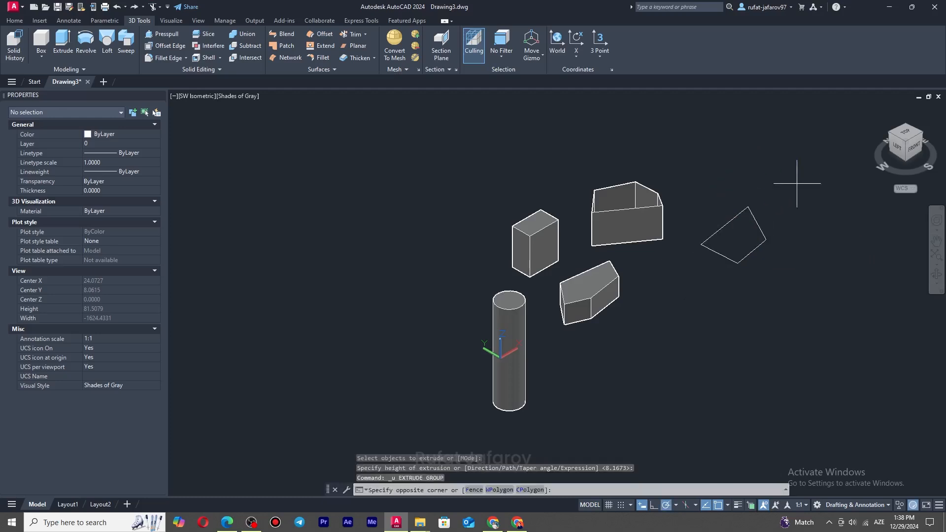
Step: Join the four lines of the new outline into a single polyline
{"action": "left_click", "coordinate": [794, 186]}
{"action": "left_click", "coordinate": [692, 295]}
{"action": "type", "text": "join"}
{"action": "key", "text": "Return"}
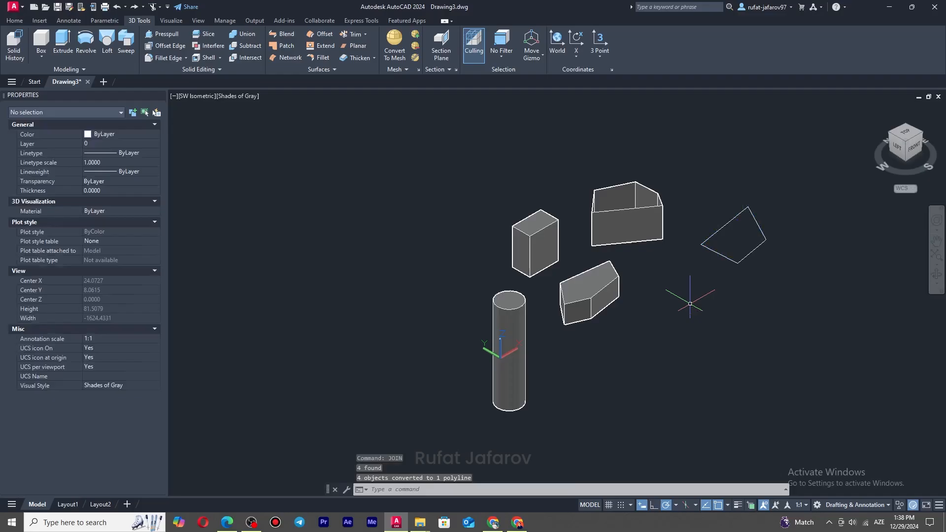
Step: Extrude the joined four-sided polyline upward by about 6.08 into a solid
{"action": "left_click", "coordinate": [724, 225]}
{"action": "left_click", "coordinate": [62, 43]}
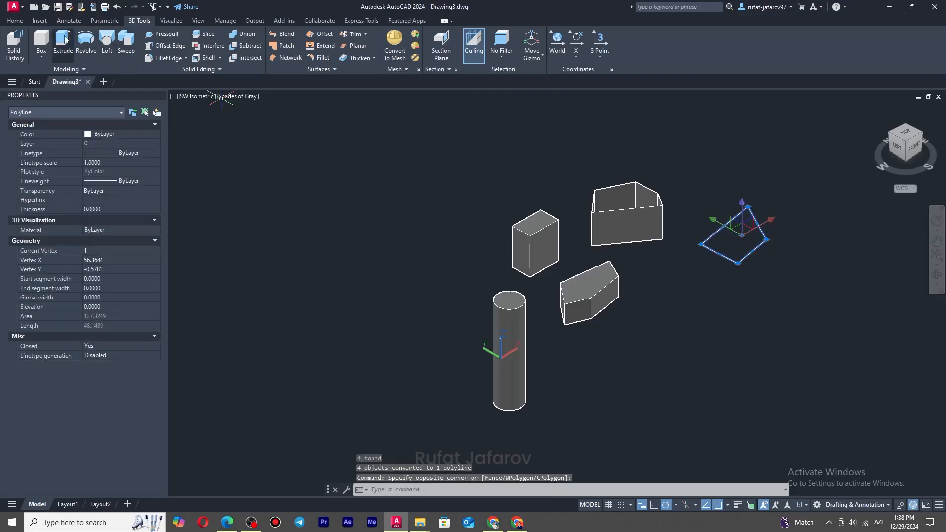
{"action": "scroll", "coordinate": [758, 192], "scroll_direction": "up", "scroll_amount": 5}
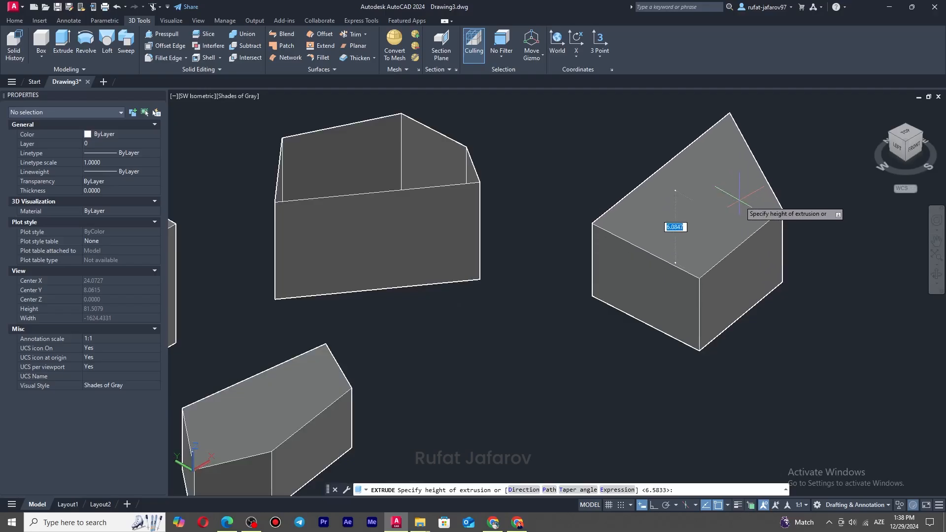
{"action": "left_click", "coordinate": [739, 198]}
{"action": "scroll", "coordinate": [769, 187], "scroll_direction": "down", "scroll_amount": 5}
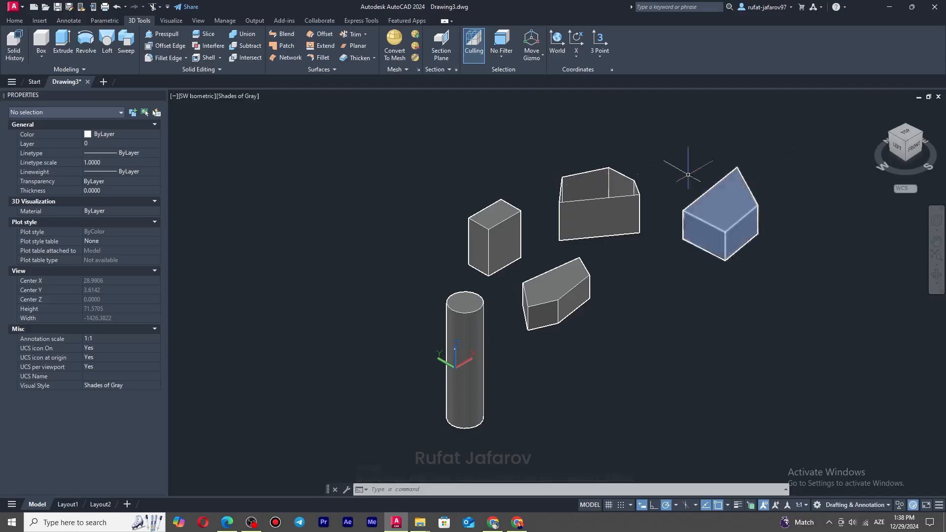
Step: Select the five extruded wall surfaces together with their base lines and erase them
{"action": "scroll", "coordinate": [624, 153], "scroll_direction": "up", "scroll_amount": 3}
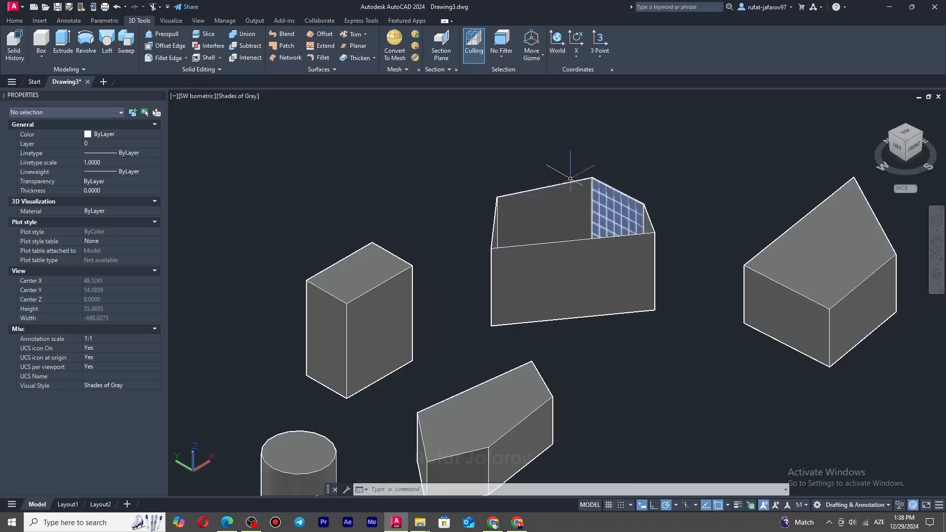
{"action": "left_click", "coordinate": [571, 194]}
{"action": "left_click", "coordinate": [619, 199]}
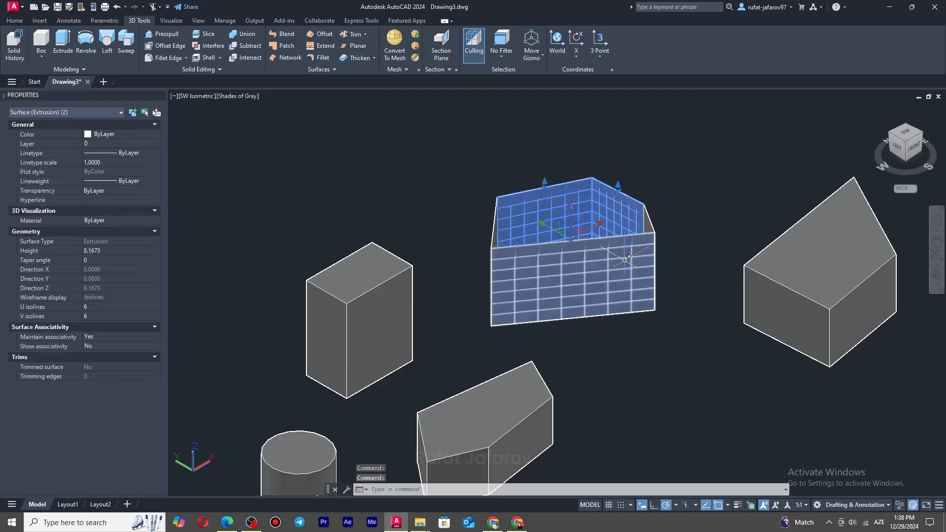
{"action": "left_click", "coordinate": [628, 257]}
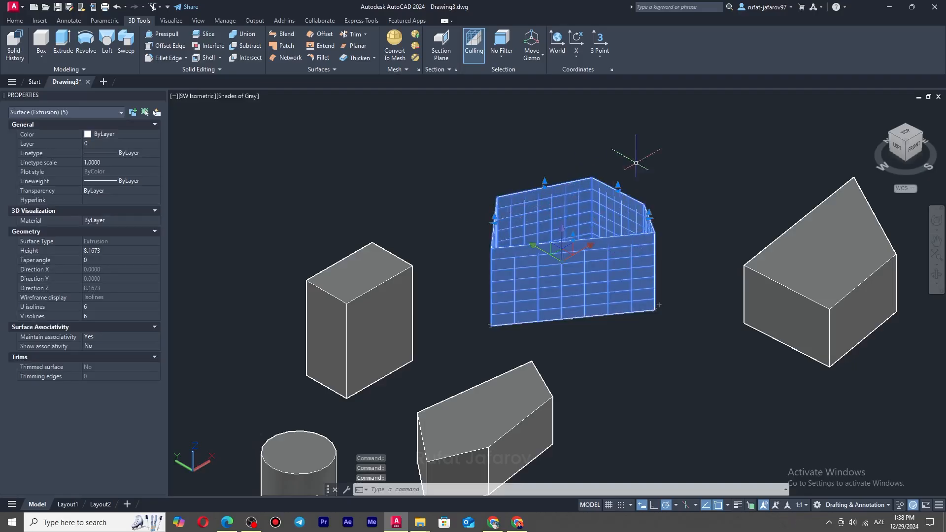
{"action": "scroll", "coordinate": [646, 174], "scroll_direction": "down", "scroll_amount": 4}
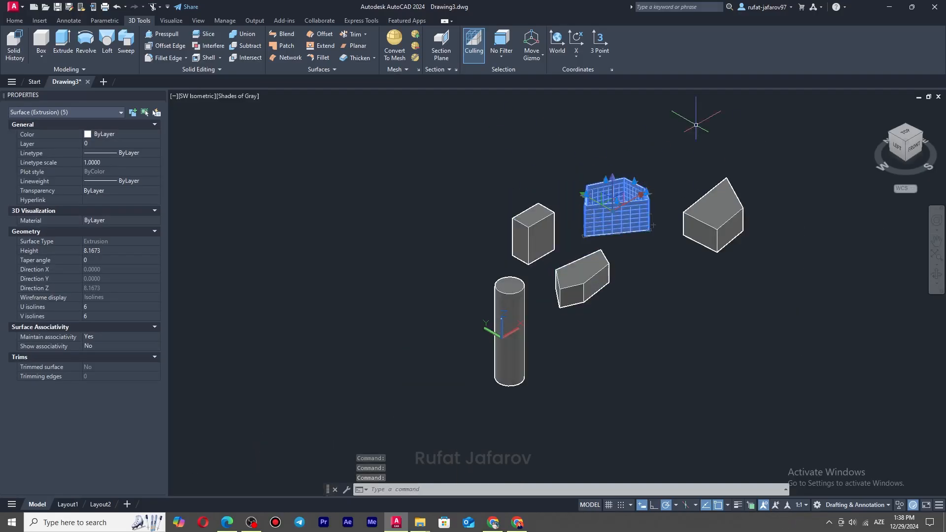
{"action": "scroll", "coordinate": [601, 201], "scroll_direction": "up", "scroll_amount": 4}
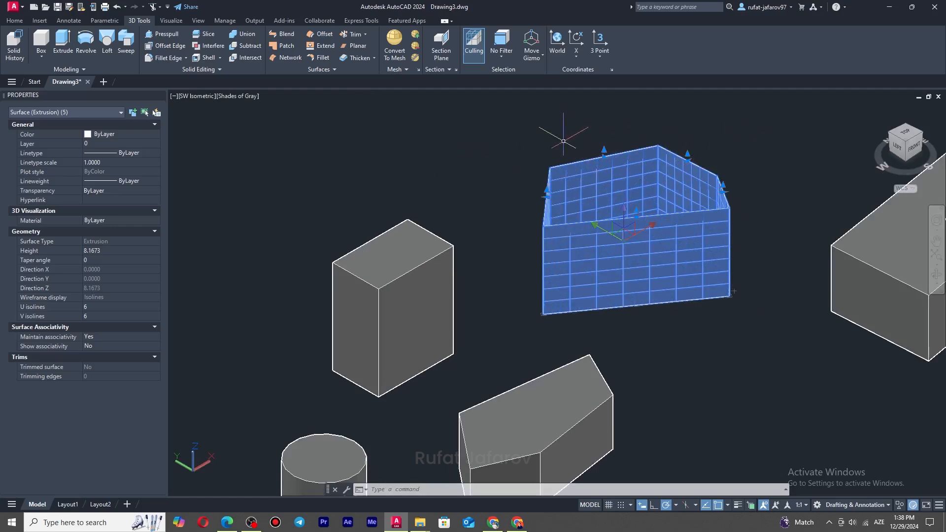
{"action": "scroll", "coordinate": [536, 255], "scroll_direction": "down", "scroll_amount": 4}
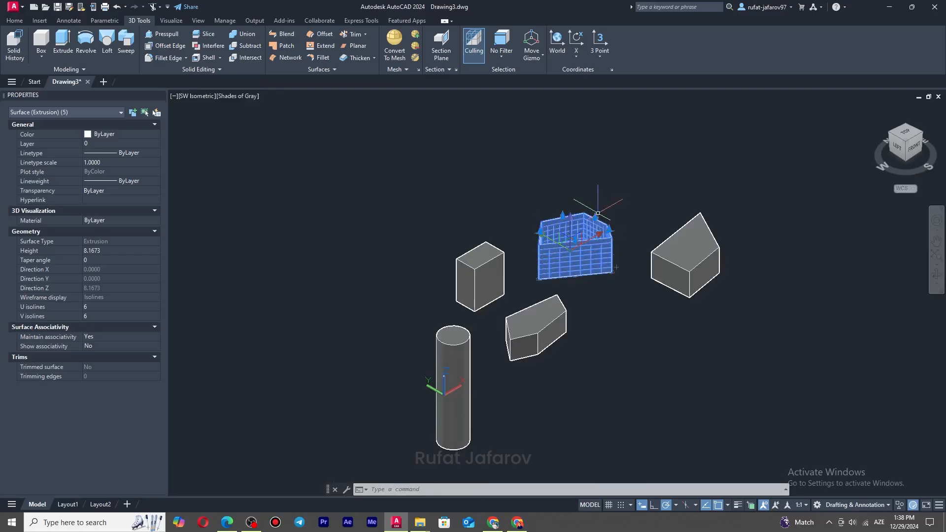
{"action": "left_click", "coordinate": [610, 195]}
{"action": "left_click", "coordinate": [538, 262]}
{"action": "key", "text": "Delete"}
Step: Erase all remaining solids and the leftover line from the drawing
{"action": "left_click", "coordinate": [722, 191]}
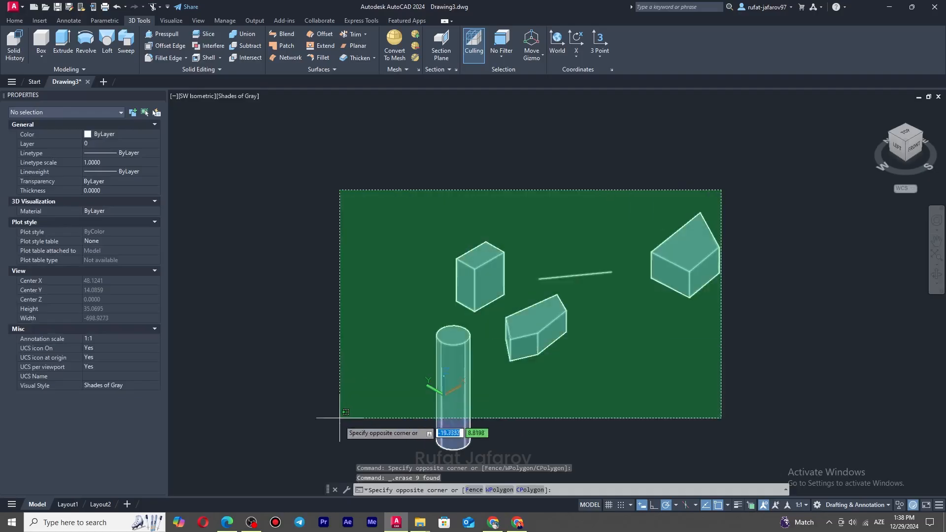
{"action": "left_click", "coordinate": [340, 418]}
{"action": "key", "text": "Delete"}
Step: Switch to the Top view and draw a circle in the middle of the empty drawing
{"action": "left_click", "coordinate": [15, 20]}
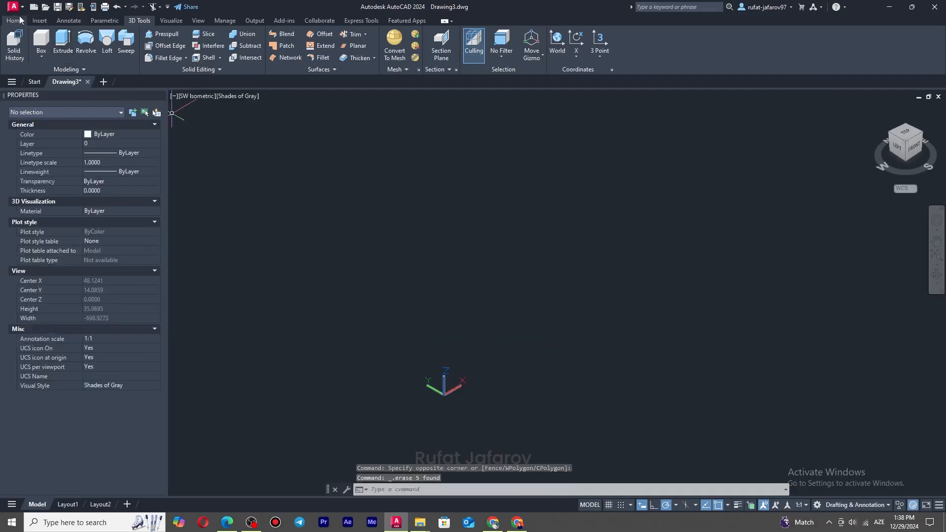
{"action": "left_click", "coordinate": [194, 96]}
{"action": "left_click", "coordinate": [209, 120]}
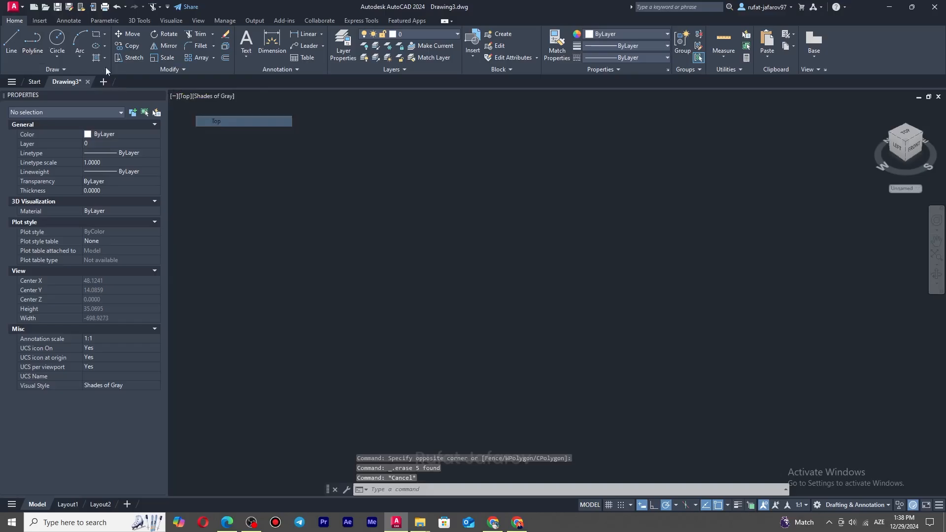
{"action": "left_click", "coordinate": [55, 40]}
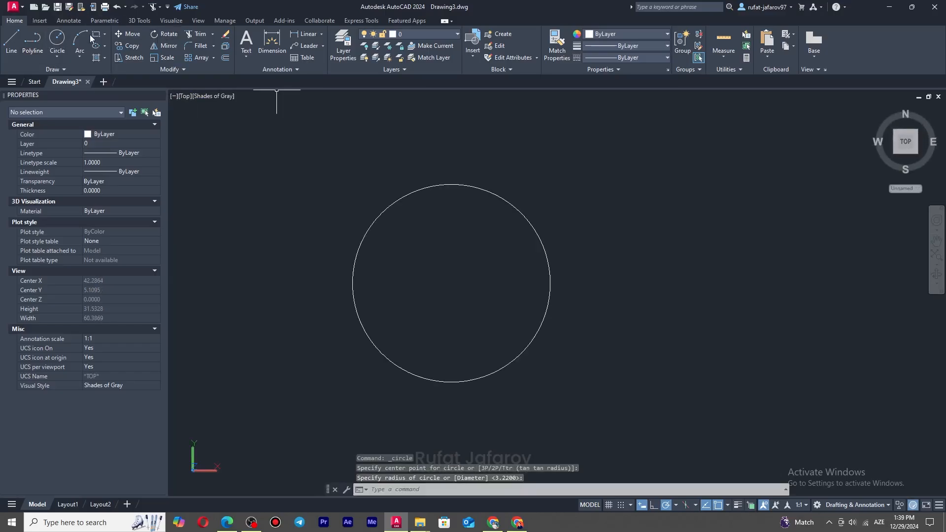
Step: Draw a nearly square rectangle to the right of the circle, level with the circle's upper half
{"action": "left_click", "coordinate": [95, 35]}
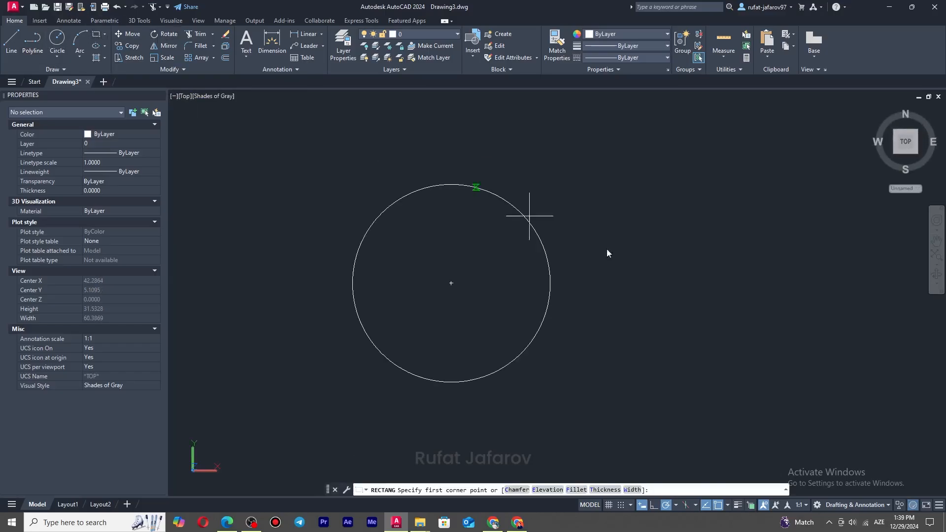
{"action": "left_click", "coordinate": [687, 157]}
{"action": "left_click", "coordinate": [831, 288]}
Step: Draw a three-sided polyline below the rectangle, returning to its start point to form a triangle
{"action": "left_click", "coordinate": [32, 39]}
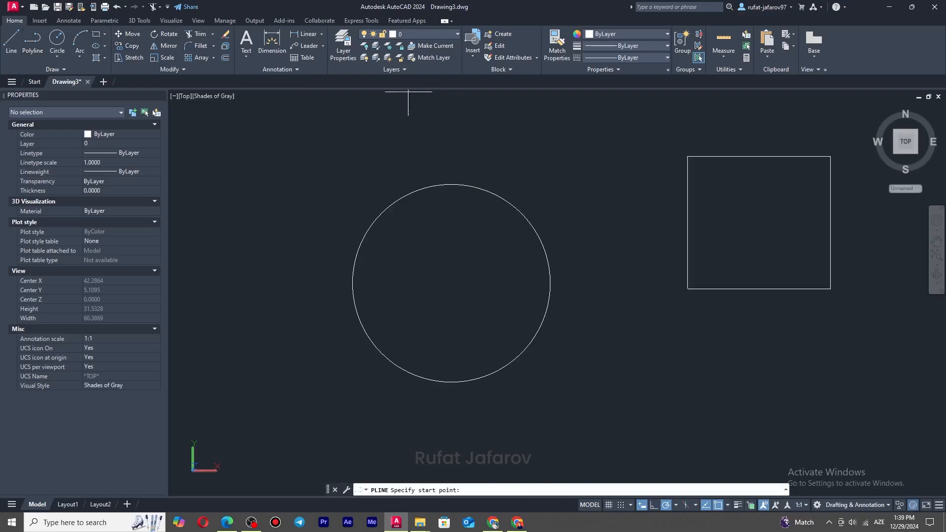
{"action": "left_click", "coordinate": [574, 409]}
{"action": "left_click", "coordinate": [729, 356]}
{"action": "left_click", "coordinate": [779, 414]}
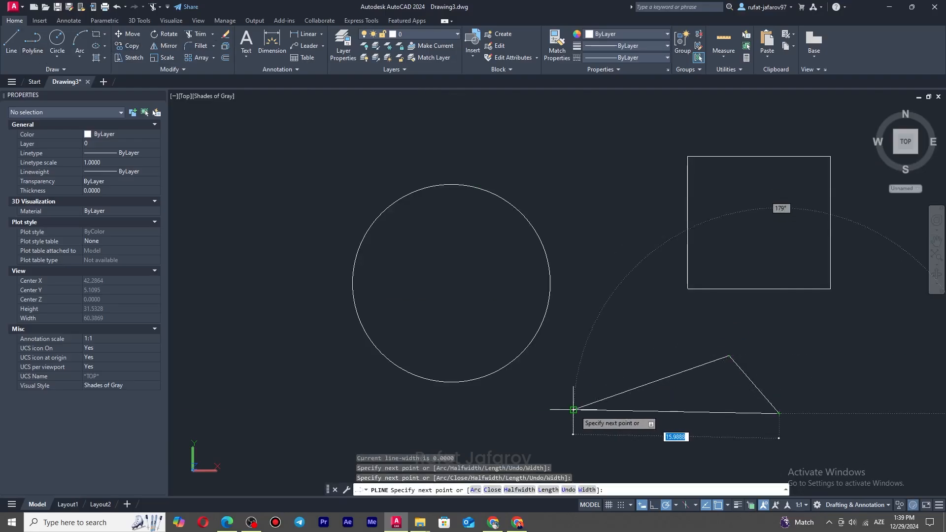
{"action": "left_click", "coordinate": [574, 409]}
{"action": "key", "text": "Escape"}
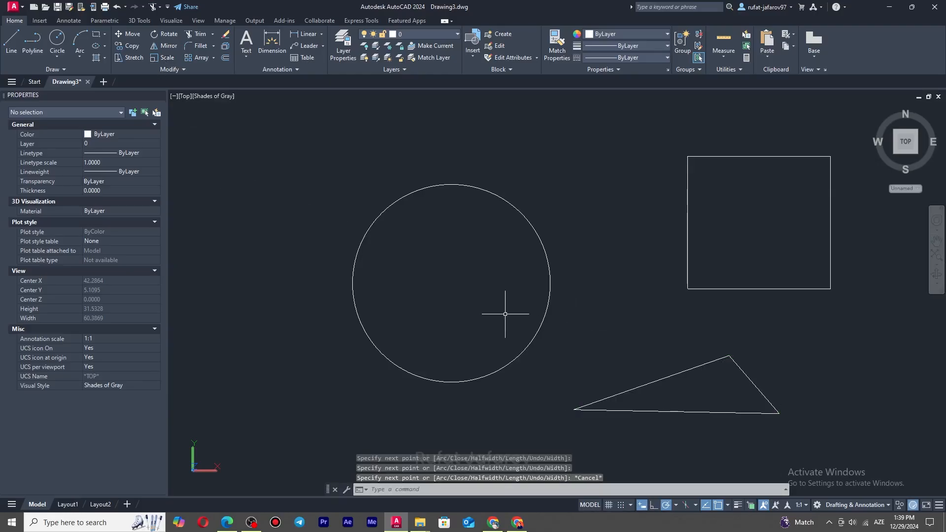
Step: Extrude the circle upward by about 11.68 with the closed-profile creation mode set to Surface
{"action": "scroll", "coordinate": [505, 314], "scroll_direction": "down", "scroll_amount": 4}
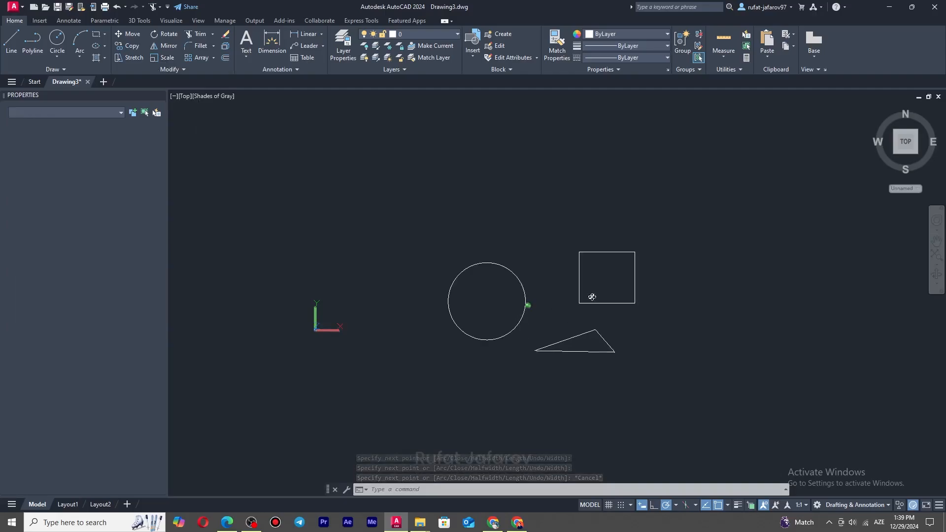
{"action": "middle_click_drag", "start_coordinate": [592, 297], "coordinate": [658, 172], "text": "shift"}
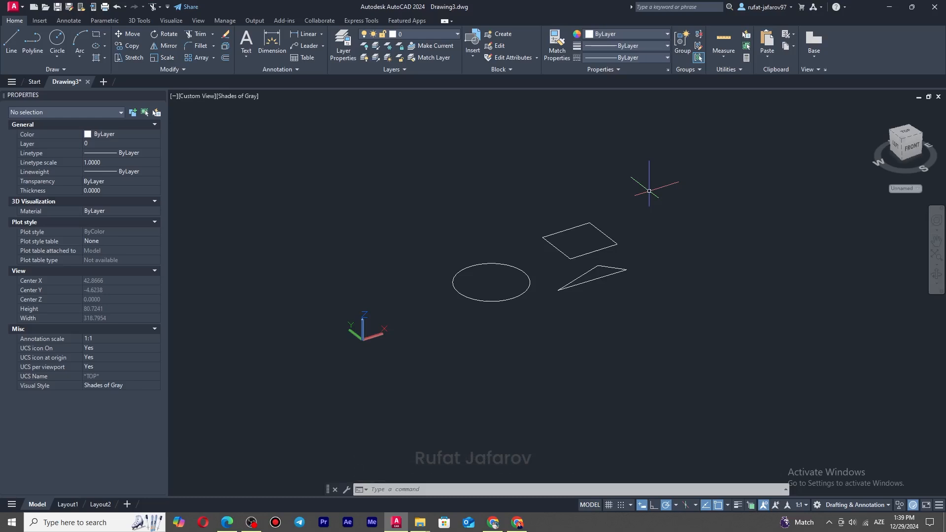
{"action": "scroll", "coordinate": [589, 257], "scroll_direction": "up", "scroll_amount": 2}
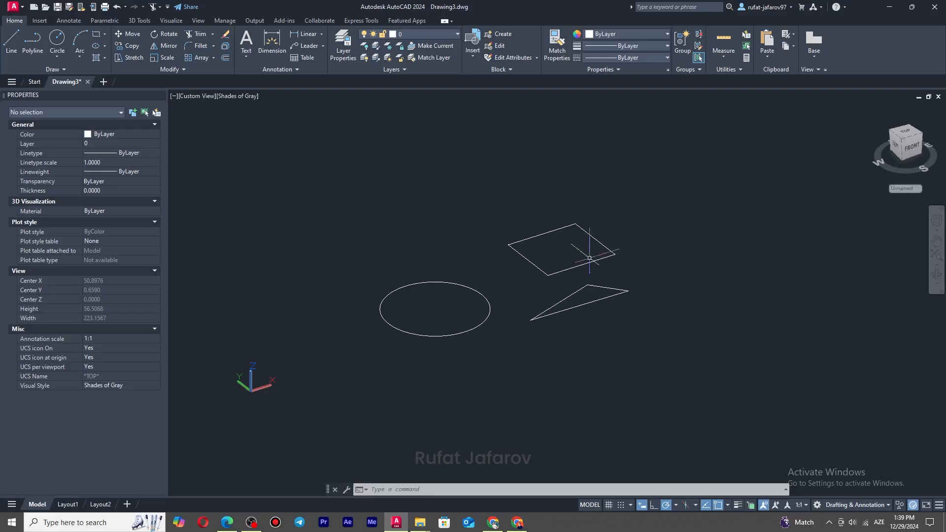
{"action": "left_click", "coordinate": [131, 21]}
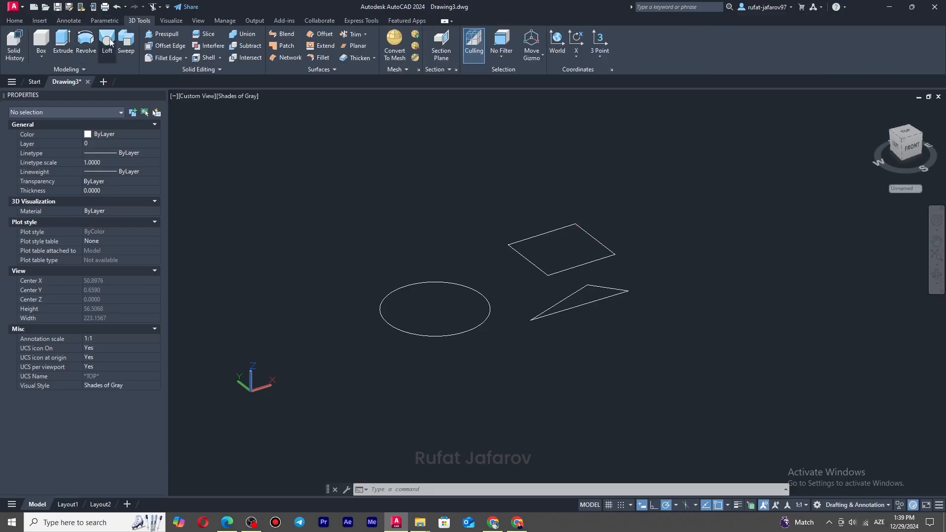
{"action": "left_click", "coordinate": [60, 35]}
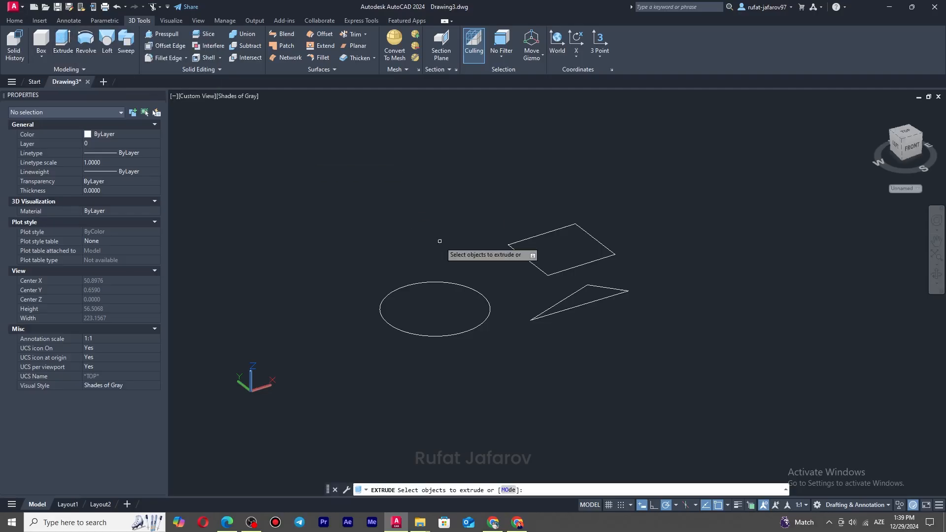
{"action": "left_click", "coordinate": [438, 281]}
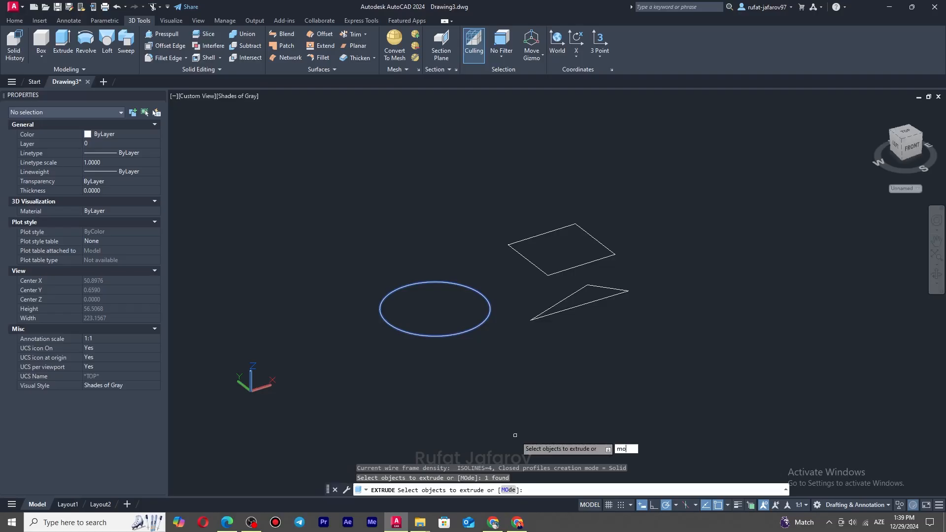
{"action": "type", "text": "mo"}
{"action": "key", "text": "Return"}
{"action": "key", "text": "Down"}
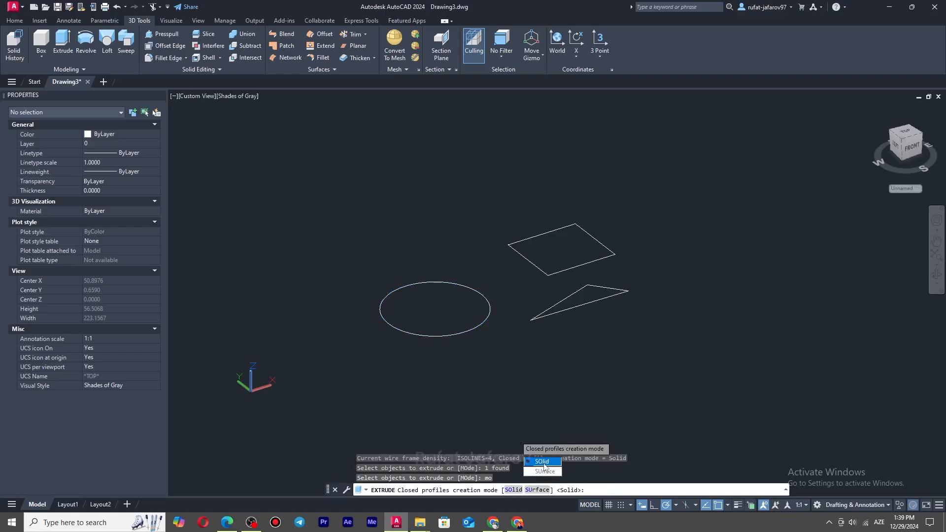
{"action": "left_click", "coordinate": [545, 470]}
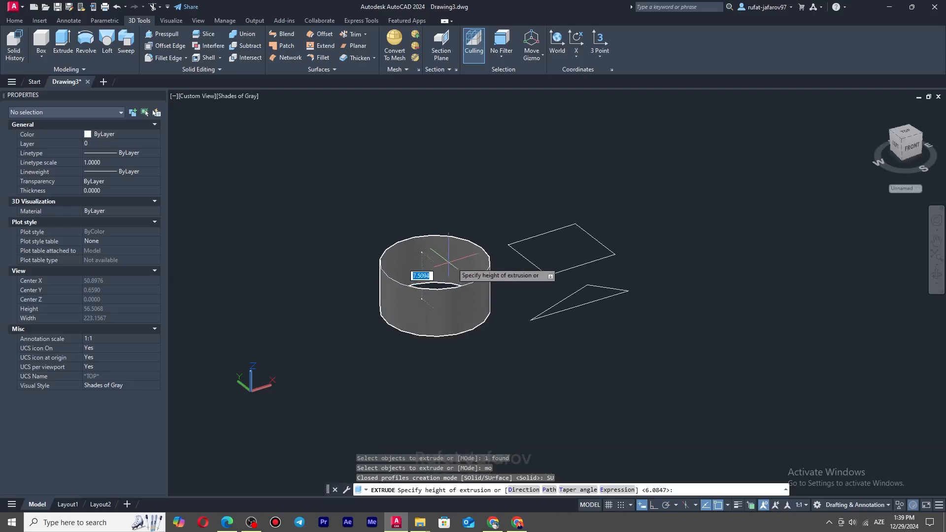
{"action": "left_click", "coordinate": [434, 236]}
{"action": "middle_click_drag", "start_coordinate": [452, 241], "coordinate": [481, 183], "text": "shift"}
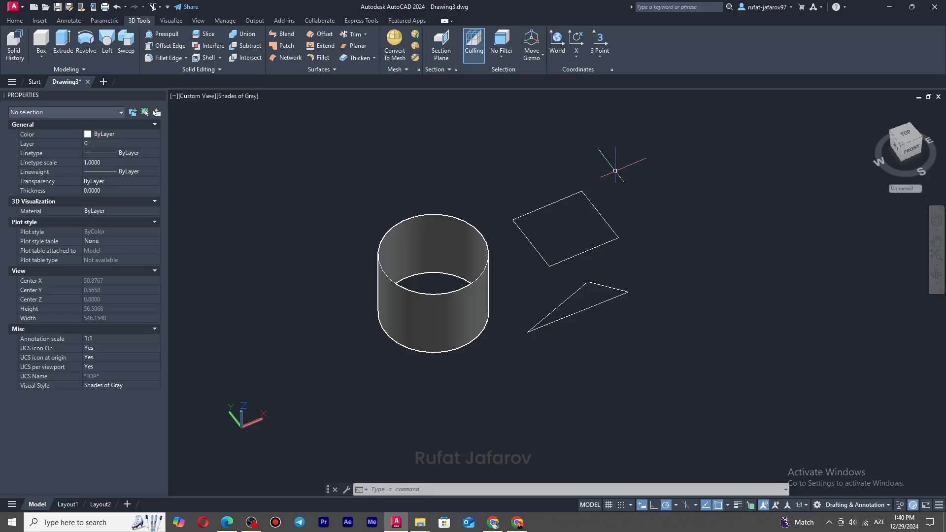
Step: Extrude the rectangle upward by about 11.72 in Surface mode and inspect the resulting open box from several angles
{"action": "left_click", "coordinate": [73, 44]}
{"action": "left_click", "coordinate": [544, 228]}
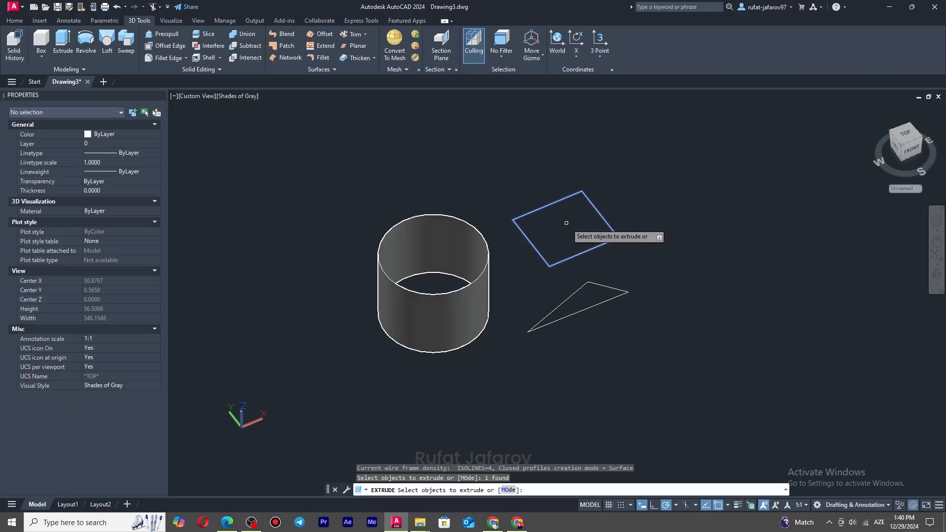
{"action": "left_click", "coordinate": [508, 490]}
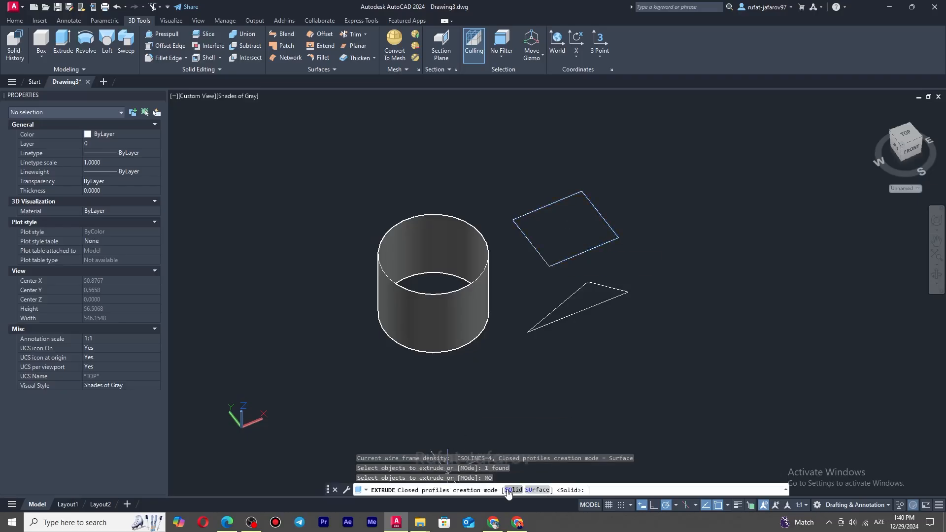
{"action": "left_click", "coordinate": [537, 489]}
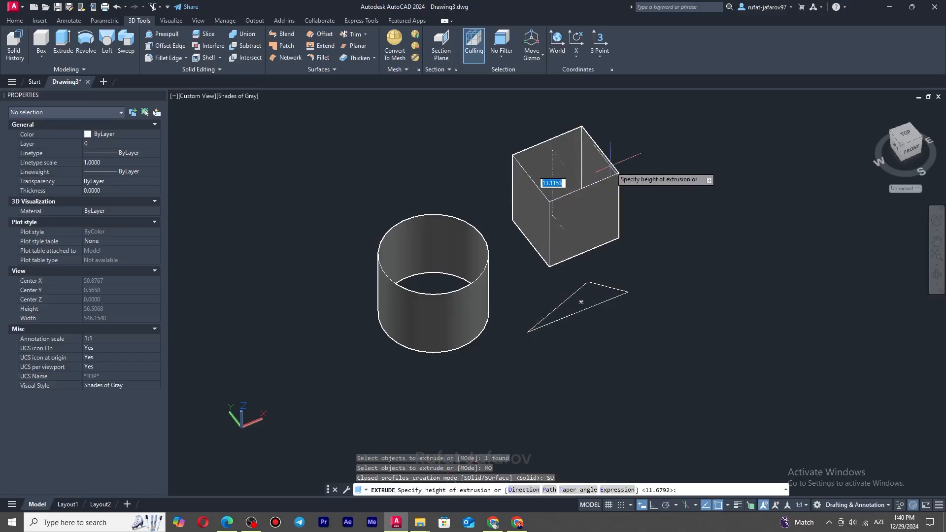
{"action": "middle_click_drag", "start_coordinate": [641, 206], "coordinate": [597, 238], "text": "shift"}
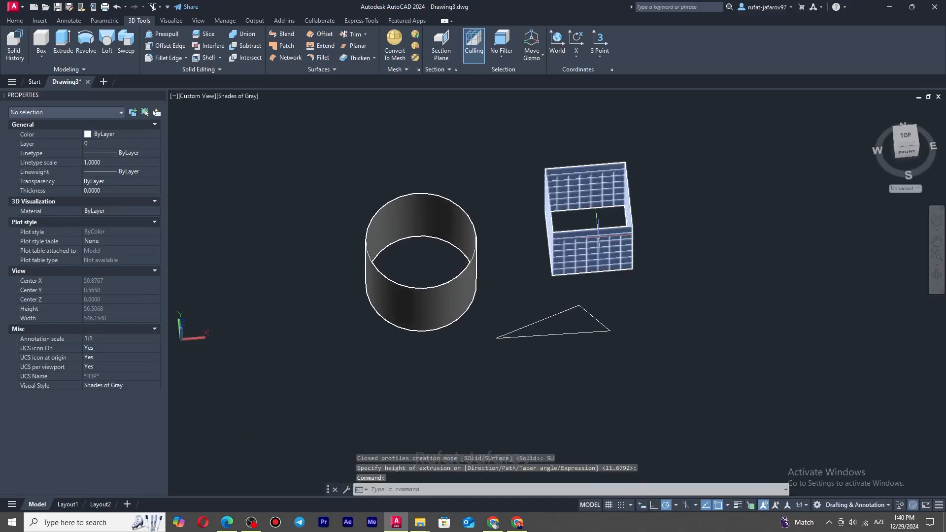
{"action": "left_click", "coordinate": [596, 238]}
{"action": "middle_click_drag", "start_coordinate": [561, 115], "coordinate": [656, 146], "text": "shift"}
{"action": "scroll", "coordinate": [654, 202], "scroll_direction": "down", "scroll_amount": 2}
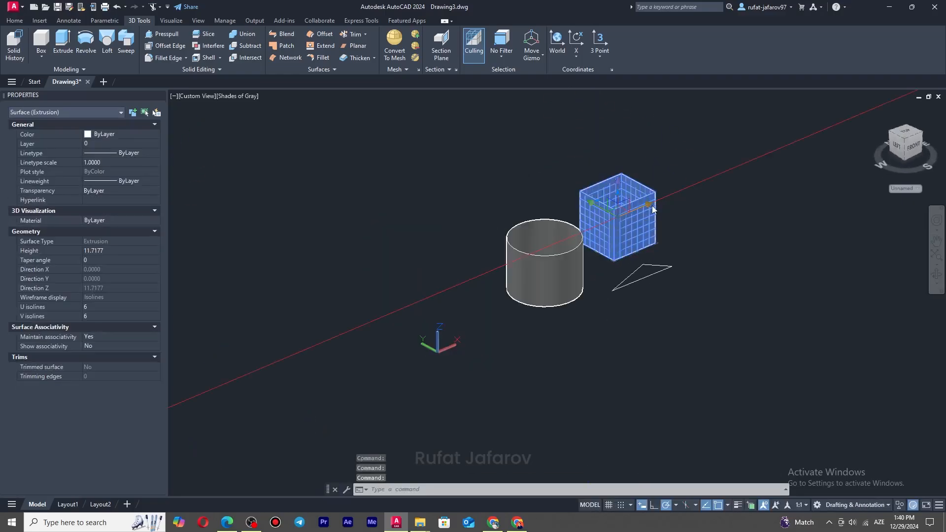
{"action": "key", "text": "Escape"}
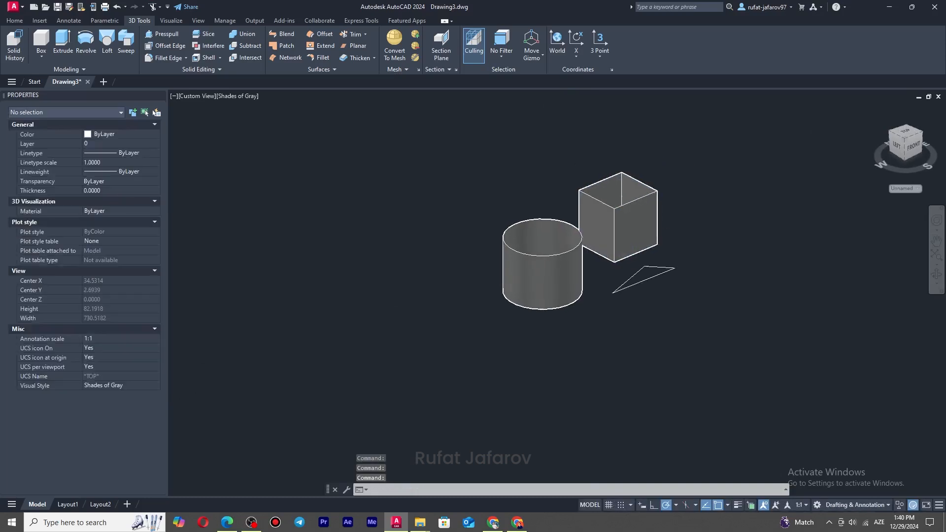
Step: Extrude the triangular polyline upward by about 6.43 with the creation mode set to Surface
{"action": "middle_click", "coordinate": [627, 192]}
{"action": "middle_click", "coordinate": [628, 192]}
{"action": "scroll", "coordinate": [628, 193], "scroll_direction": "down", "scroll_amount": 1}
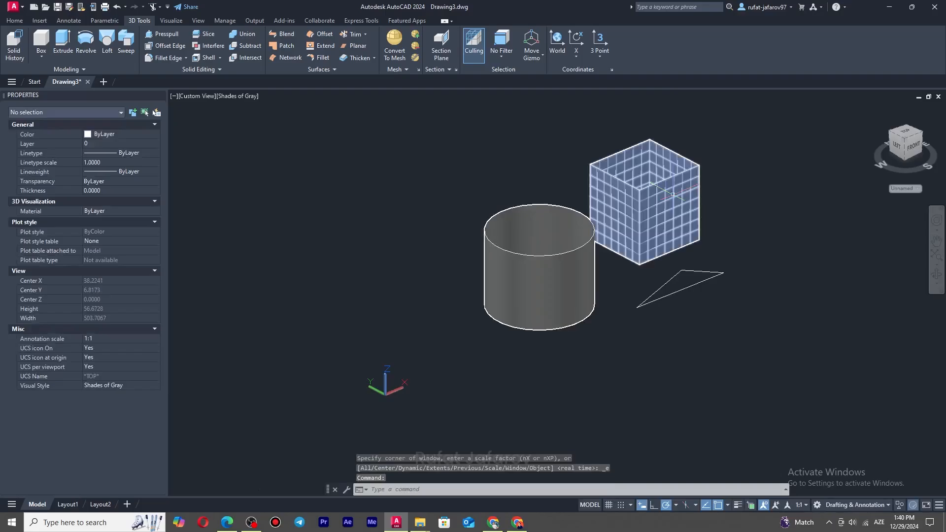
{"action": "left_click", "coordinate": [63, 40]}
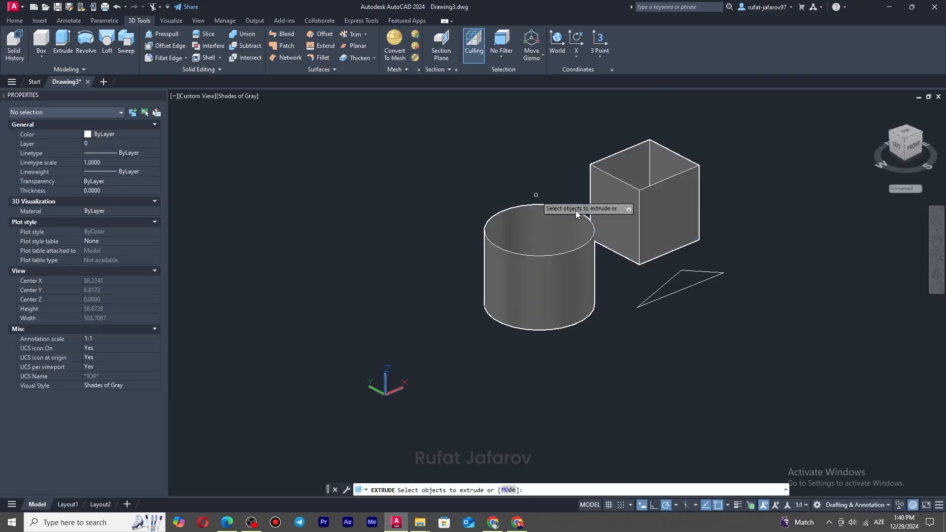
{"action": "left_click", "coordinate": [683, 289]}
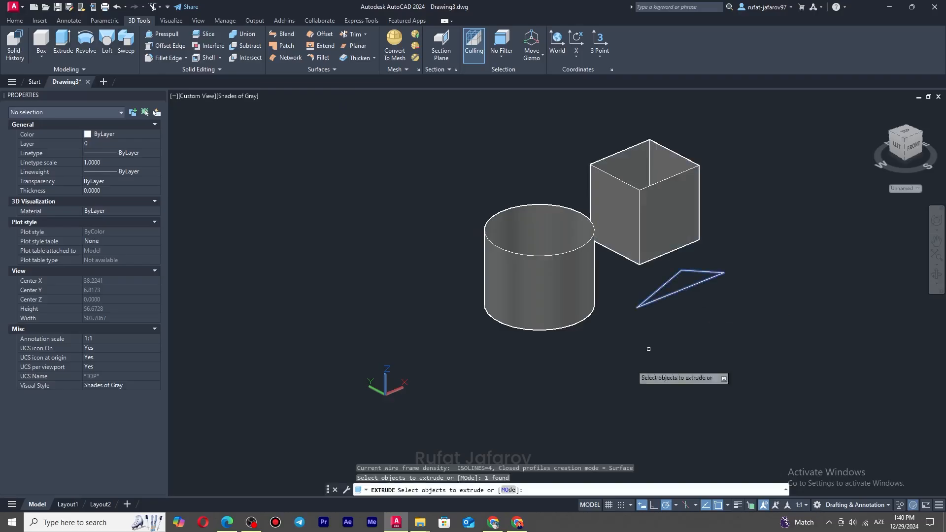
{"action": "left_click", "coordinate": [508, 490]}
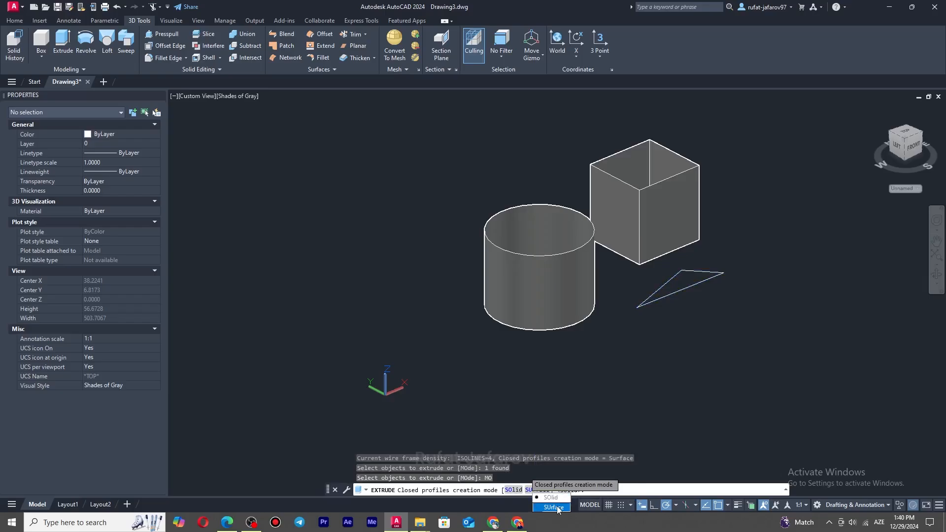
{"action": "left_click", "coordinate": [555, 507]}
{"action": "left_click", "coordinate": [430, 198]}
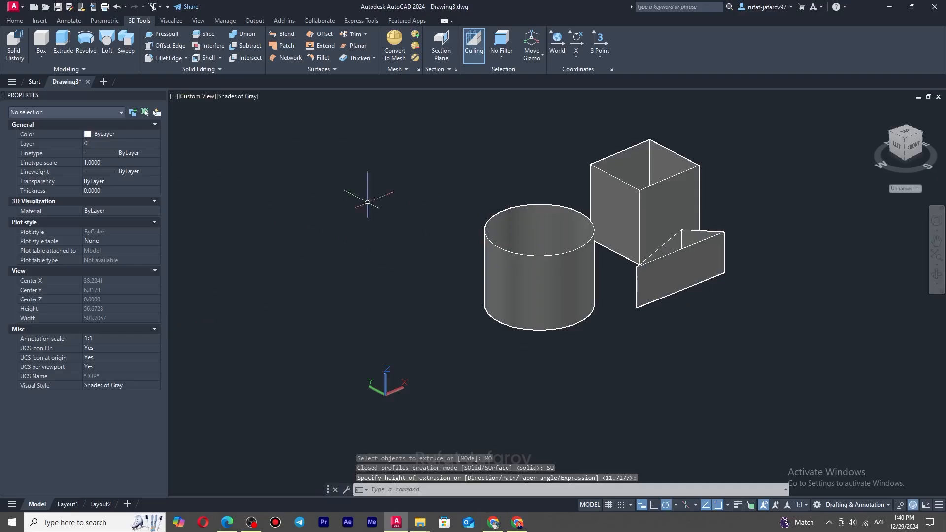
Step: Draw a much larger circle in the empty space away from the three extruded surfaces
{"action": "left_click", "coordinate": [14, 21]}
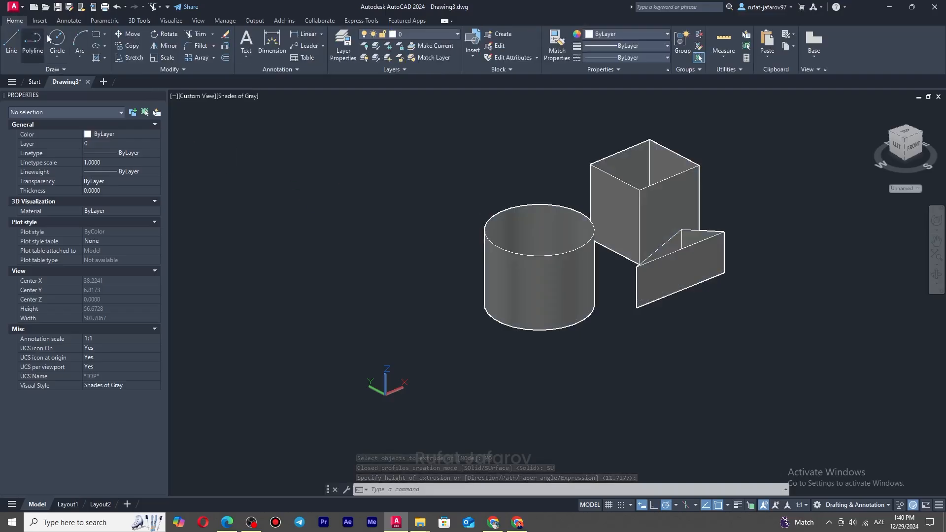
{"action": "left_click", "coordinate": [57, 38]}
{"action": "scroll", "coordinate": [375, 212], "scroll_direction": "down", "scroll_amount": 5}
{"action": "left_click", "coordinate": [654, 332]}
{"action": "left_click", "coordinate": [641, 292]}
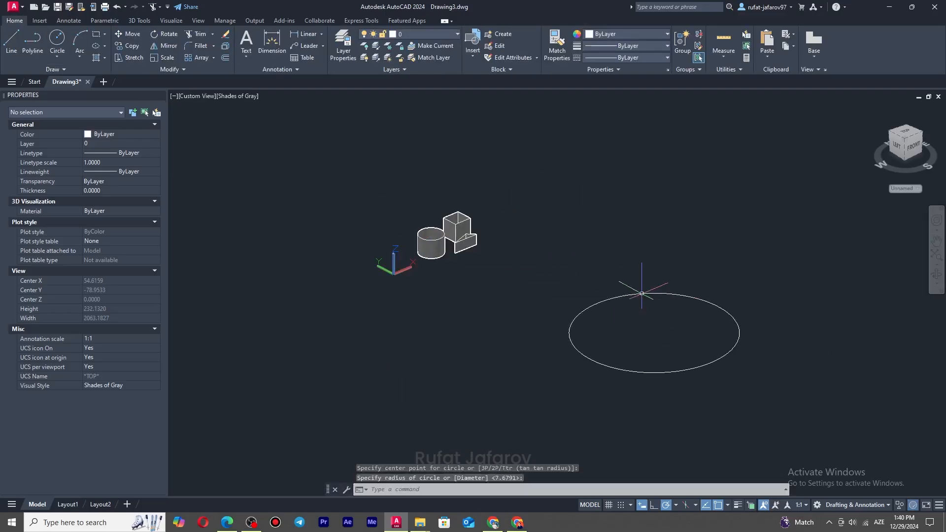
Step: Draw a rectangle in the empty space behind the large circle
{"action": "left_click", "coordinate": [96, 35]}
{"action": "left_click", "coordinate": [575, 202]}
{"action": "left_click", "coordinate": [689, 197]}
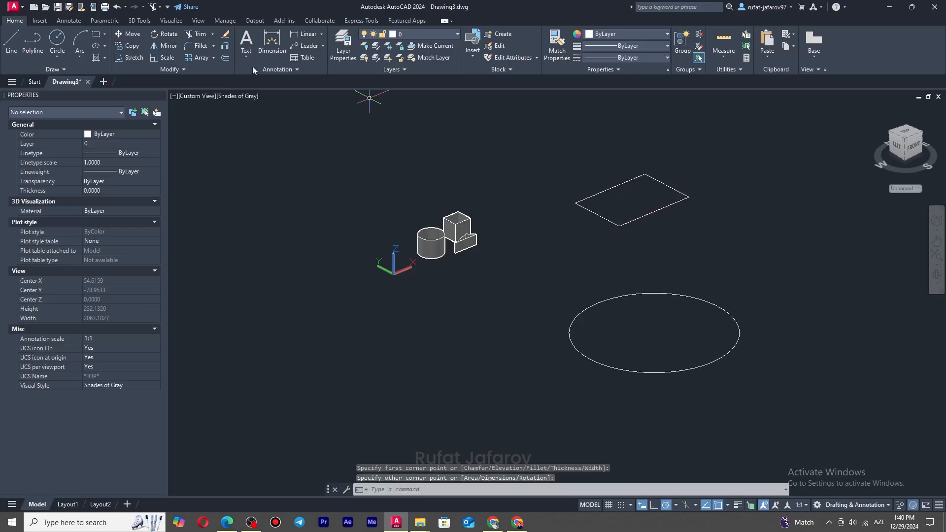
Step: Start Extrude with the closed-profile creation mode set to Solid and select the large circle as the profile
{"action": "left_click", "coordinate": [139, 21]}
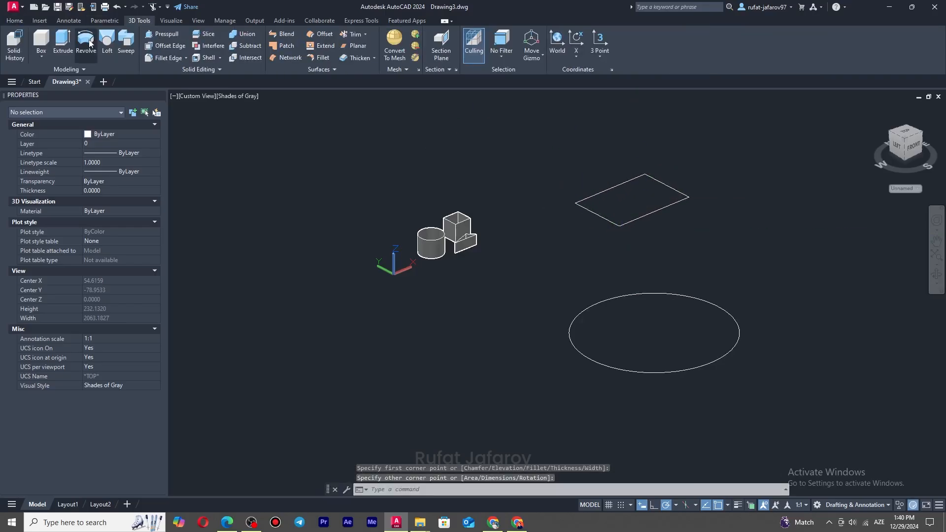
{"action": "left_click", "coordinate": [62, 42]}
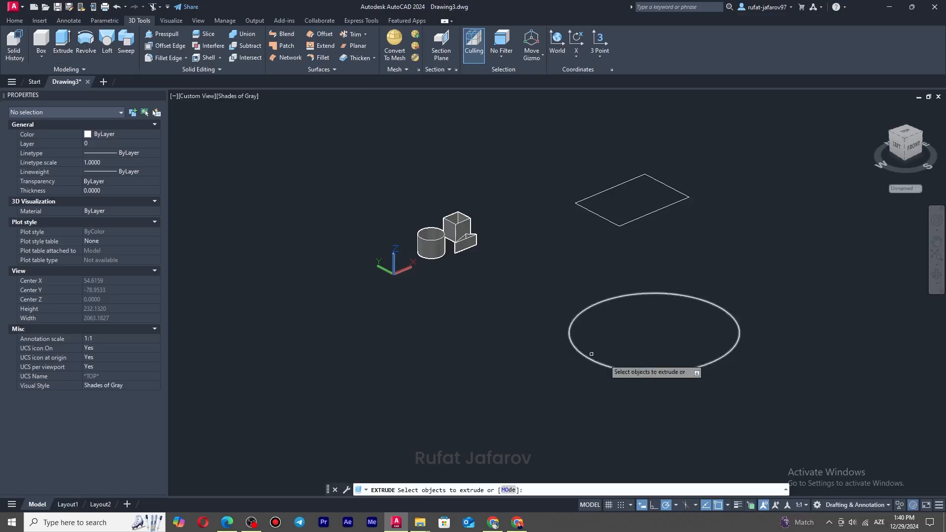
{"action": "left_click", "coordinate": [508, 490]}
{"action": "left_click", "coordinate": [511, 490]}
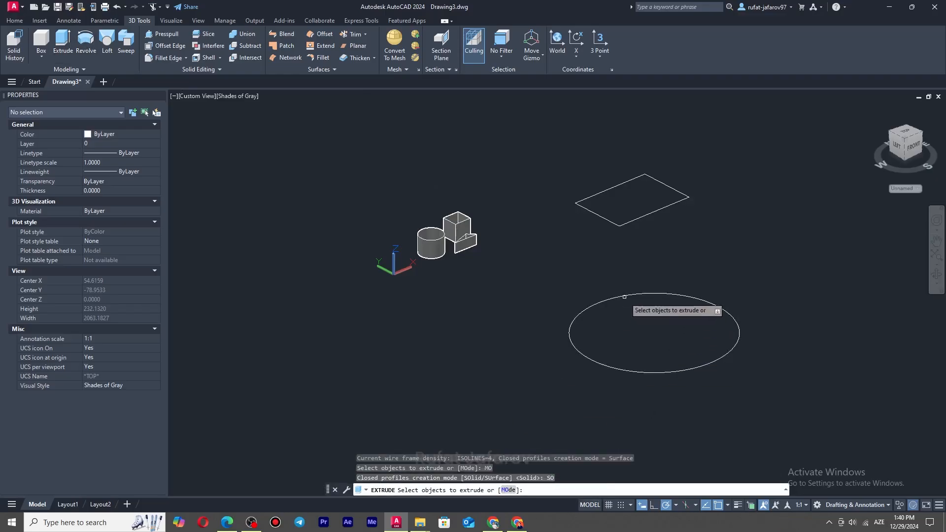
{"action": "left_click", "coordinate": [627, 294]}
{"action": "right_click", "coordinate": [627, 295]}
{"action": "left_click", "coordinate": [641, 300]}
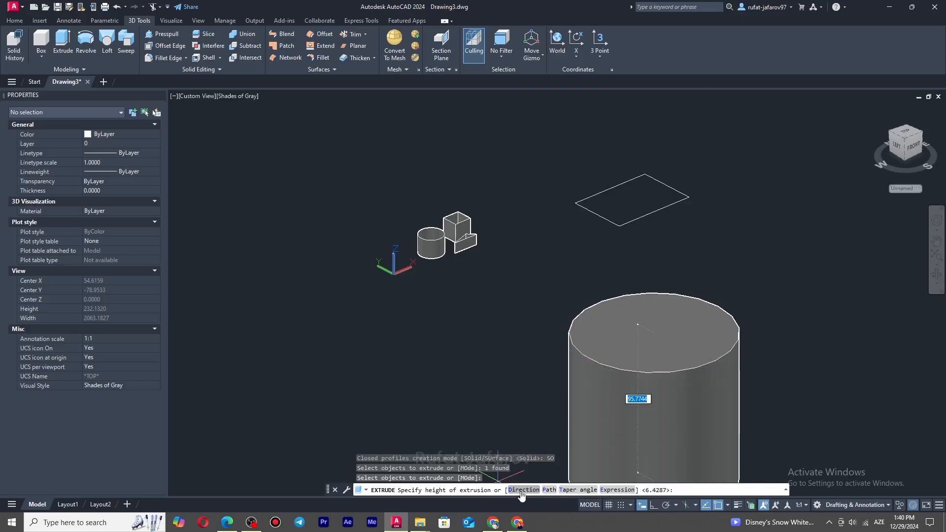
Step: Extrude the large circle downward with the Direction option, picking a start point below it and a distance of 10
{"action": "scroll", "coordinate": [694, 265], "scroll_direction": "down", "scroll_amount": 1}
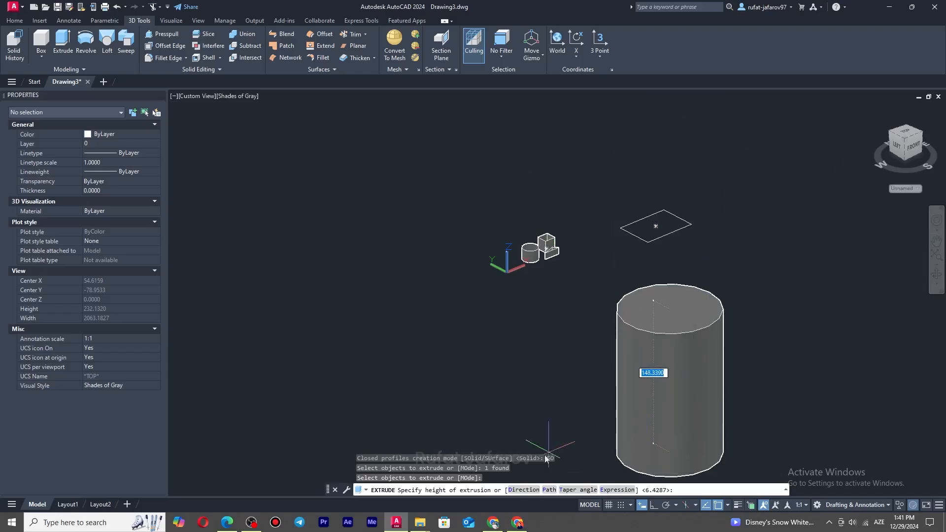
{"action": "left_click", "coordinate": [517, 490]}
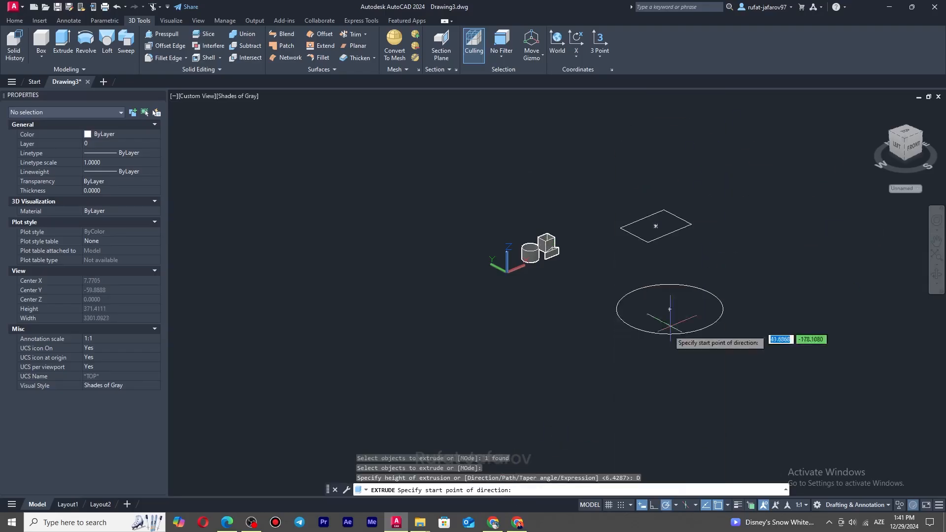
{"action": "scroll", "coordinate": [682, 385], "scroll_direction": "down", "scroll_amount": 2}
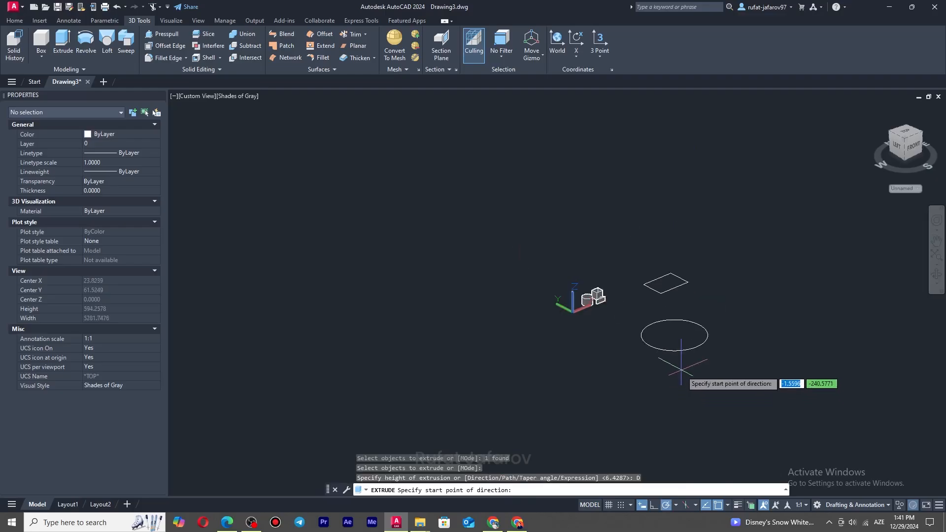
{"action": "left_click", "coordinate": [678, 427]}
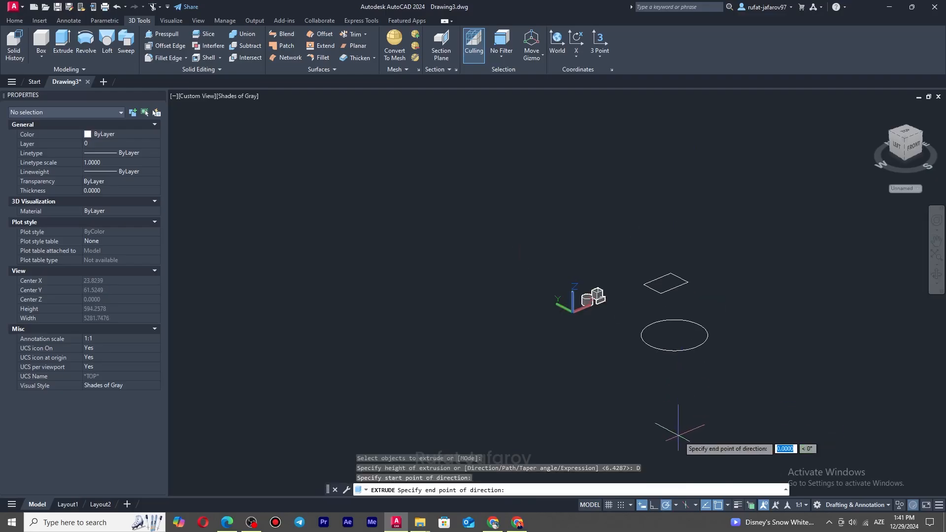
{"action": "type", "text": "1"}
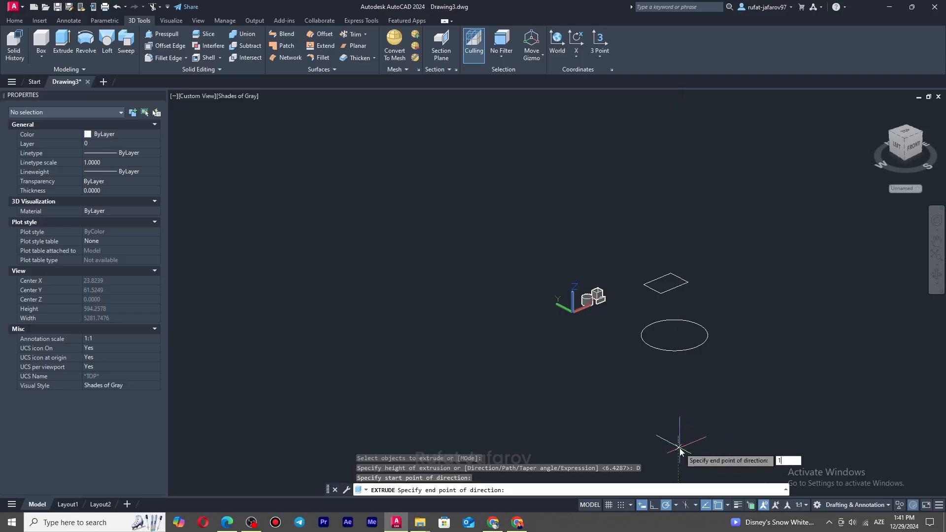
{"action": "type", "text": "0"}
{"action": "key", "text": "Return"}
{"action": "scroll", "coordinate": [681, 364], "scroll_direction": "up", "scroll_amount": 2}
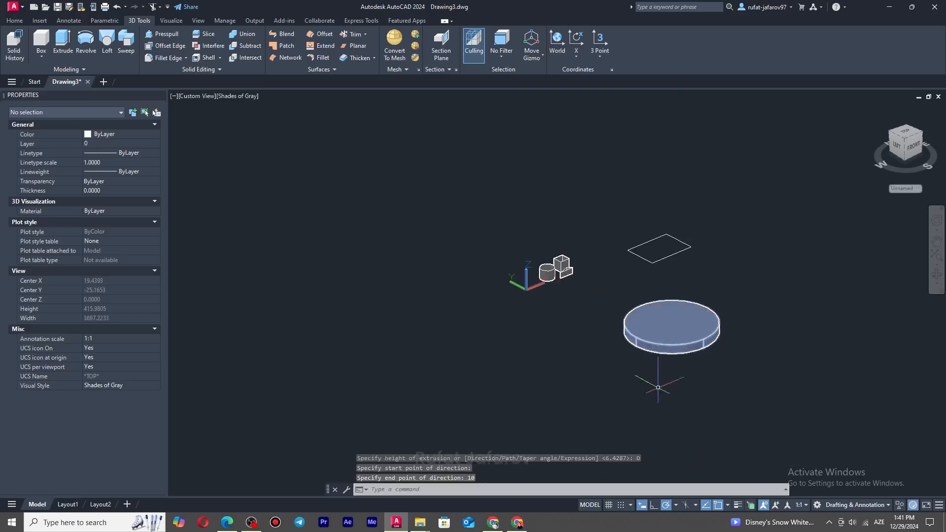
Step: Extrude the rectangle behind the disc straight upward into a tall box, using the Direction option with picked start and end points
{"action": "left_click", "coordinate": [63, 42]}
{"action": "left_click", "coordinate": [699, 226]}
{"action": "left_click", "coordinate": [627, 275]}
{"action": "right_click", "coordinate": [680, 250]}
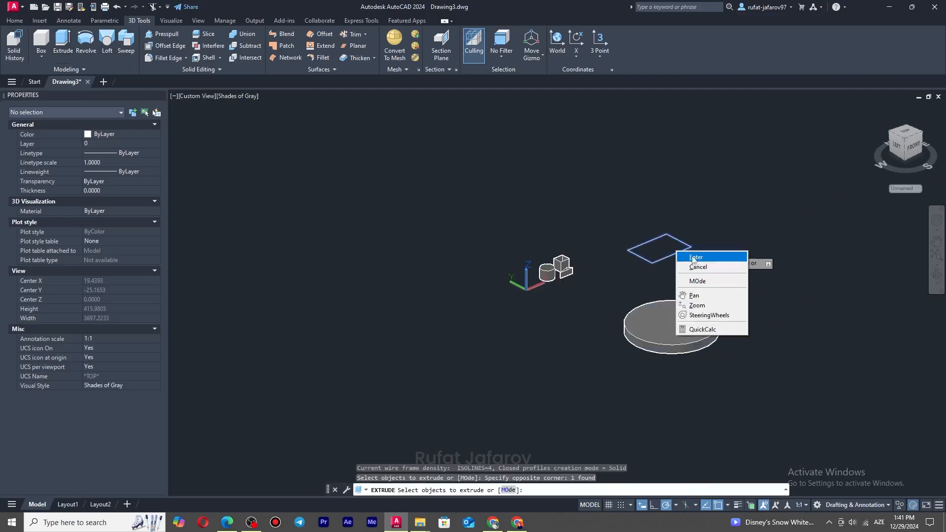
{"action": "left_click", "coordinate": [688, 256]}
{"action": "left_click", "coordinate": [525, 491]}
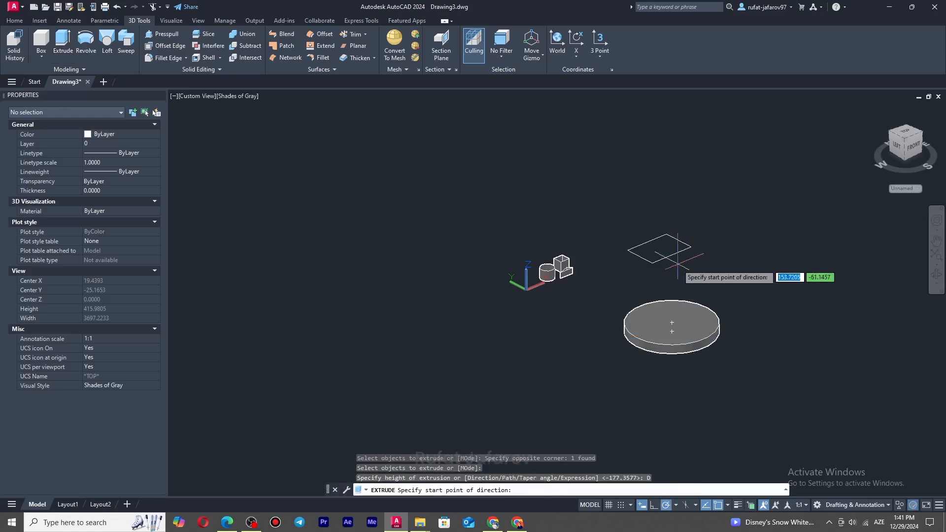
{"action": "left_click", "coordinate": [659, 248]}
{"action": "left_click", "coordinate": [659, 127]}
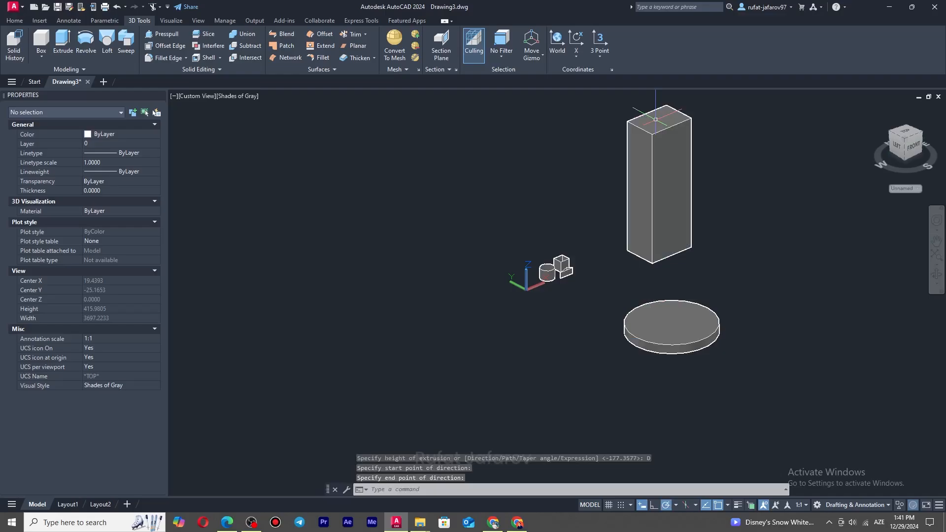
{"action": "middle_click_drag", "start_coordinate": [733, 136], "coordinate": [627, 275]}
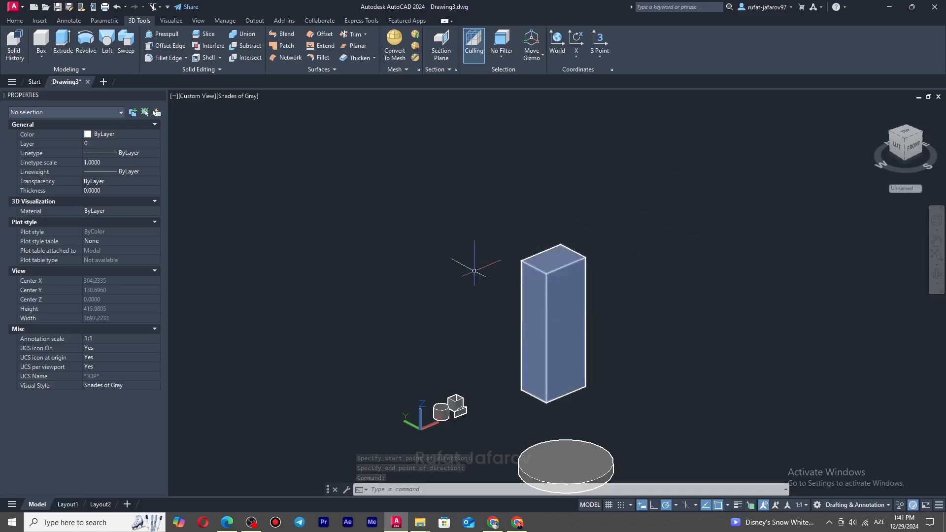
Step: Draw a new rectangle by two corners in the empty space beside the tall box
{"action": "left_click", "coordinate": [15, 21]}
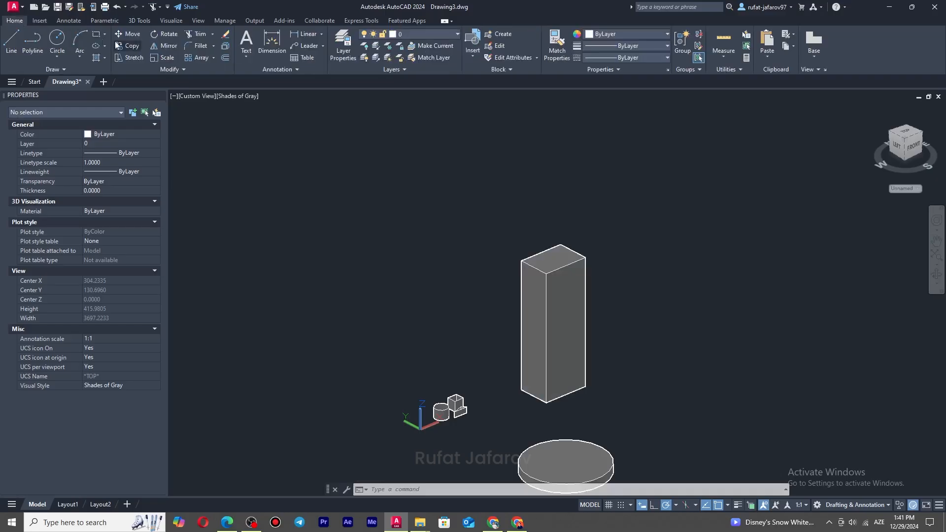
{"action": "left_click", "coordinate": [96, 34]}
{"action": "left_click", "coordinate": [661, 365]}
{"action": "left_click", "coordinate": [806, 351]}
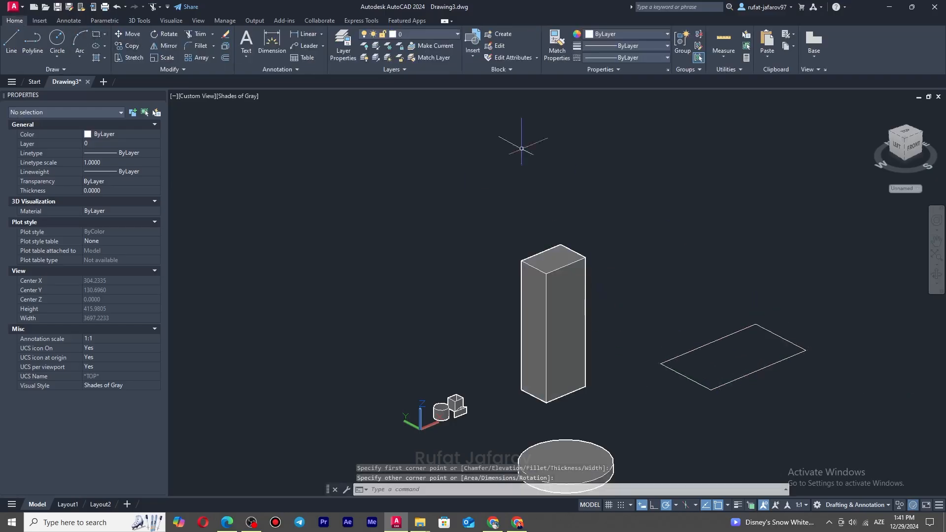
Step: Draw a circle with a radius of about 93 behind the tall box and the new rectangle
{"action": "left_click", "coordinate": [63, 37]}
{"action": "left_click", "coordinate": [658, 257]}
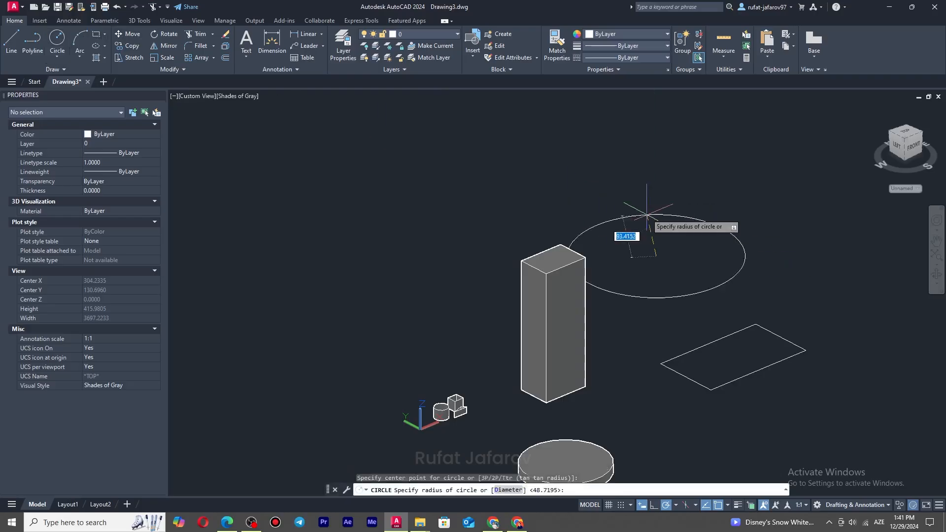
{"action": "left_click", "coordinate": [650, 212]}
{"action": "scroll", "coordinate": [781, 220], "scroll_direction": "down", "scroll_amount": 4}
Step: Copy the new circle and rectangle together to two other spots, one behind them and one on the far side of the box
{"action": "left_click", "coordinate": [817, 199]}
{"action": "left_click", "coordinate": [746, 297]}
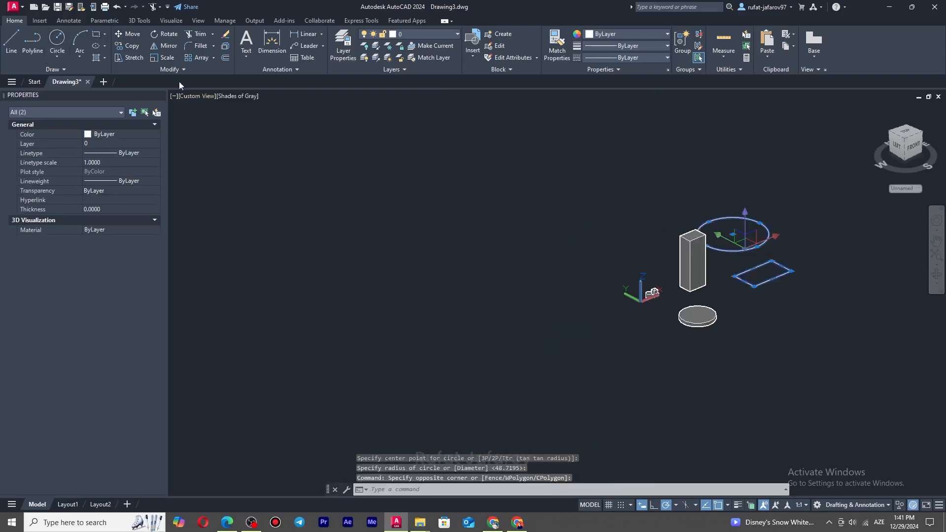
{"action": "left_click", "coordinate": [128, 45]}
{"action": "left_click", "coordinate": [763, 273]}
{"action": "left_click", "coordinate": [808, 209]}
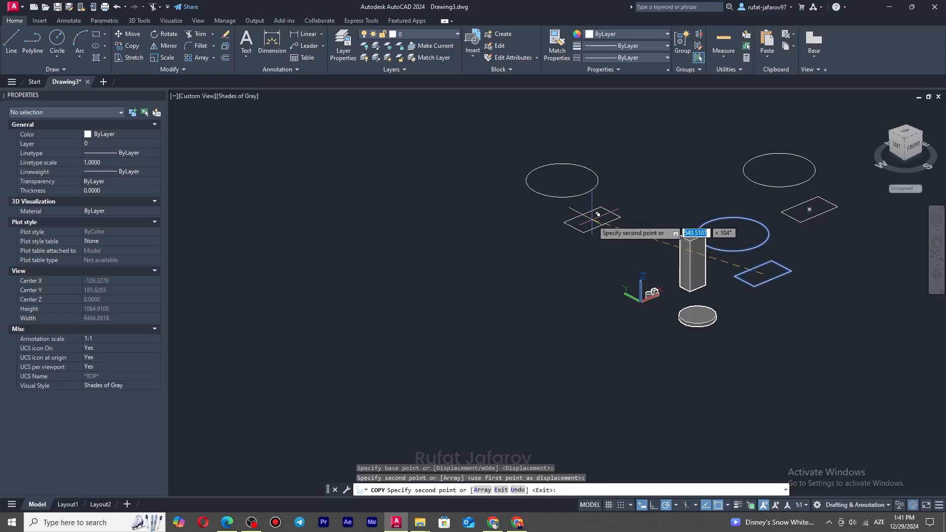
{"action": "left_click", "coordinate": [591, 219]}
{"action": "right_click", "coordinate": [622, 190]}
{"action": "left_click", "coordinate": [641, 195]}
{"action": "middle_click_drag", "start_coordinate": [631, 232], "coordinate": [610, 241]}
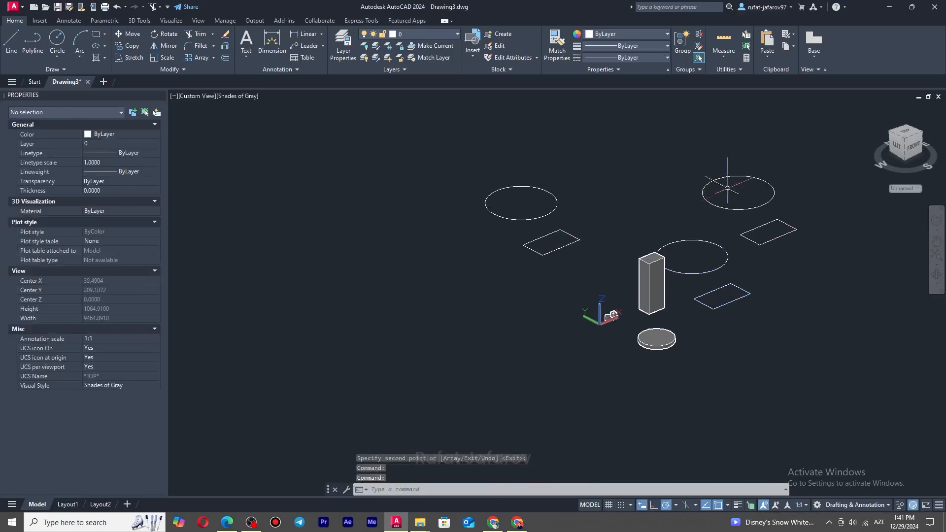
Step: Start extruding the copied circle on the far side of the tall box and set its taper angle to 20 degrees
{"action": "scroll", "coordinate": [726, 187], "scroll_direction": "up", "scroll_amount": 1}
{"action": "left_click", "coordinate": [140, 20]}
{"action": "left_click", "coordinate": [86, 40]}
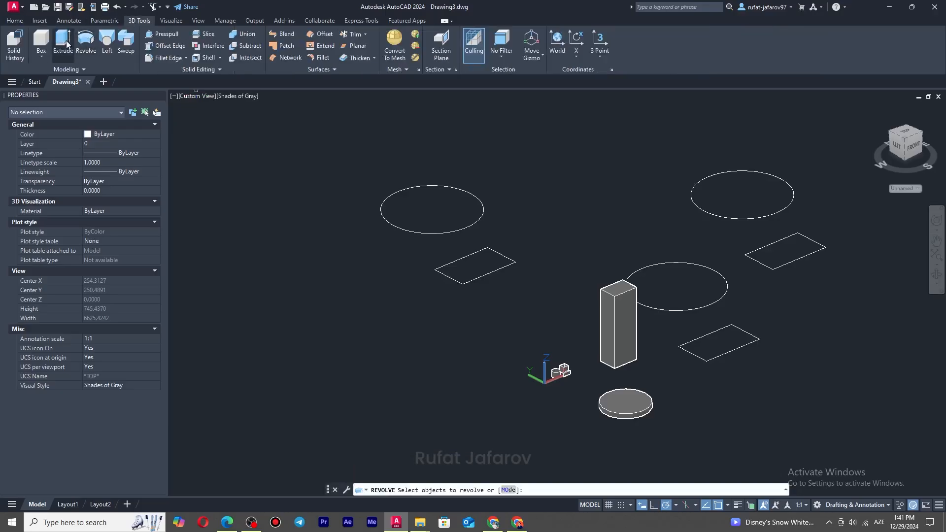
{"action": "left_click", "coordinate": [406, 212]}
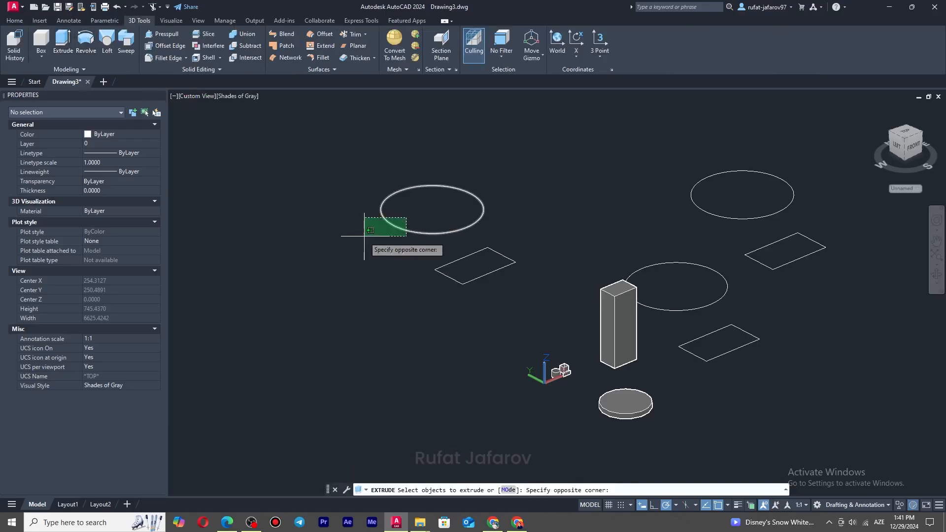
{"action": "left_click", "coordinate": [364, 237]}
{"action": "right_click", "coordinate": [366, 239]}
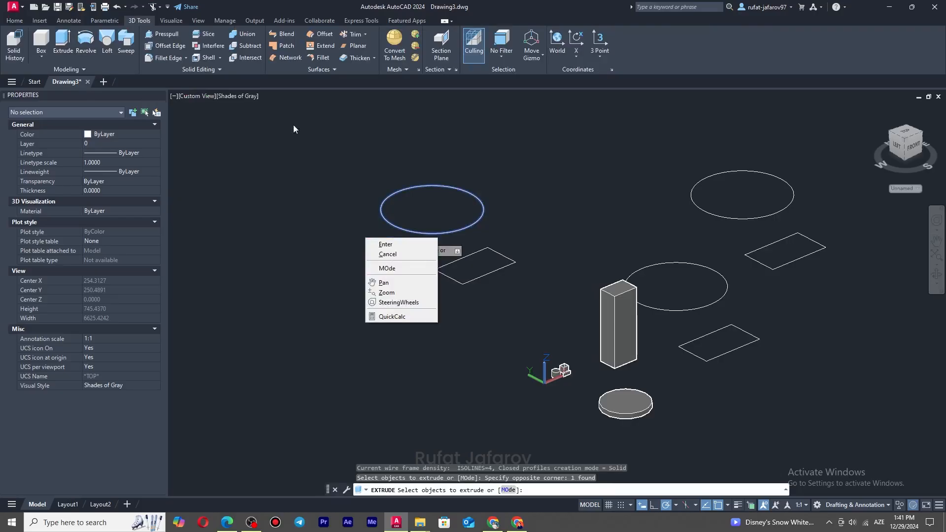
{"action": "left_click", "coordinate": [390, 246]}
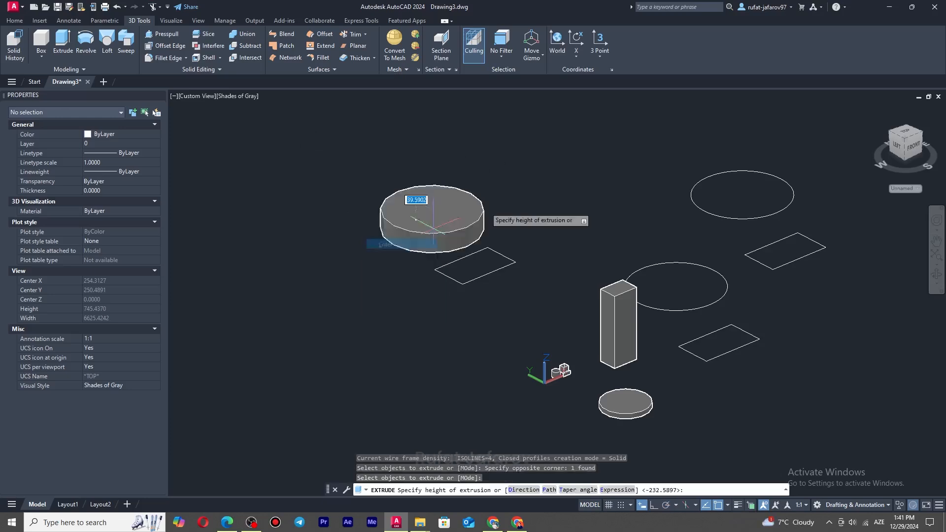
{"action": "left_click", "coordinate": [581, 494]}
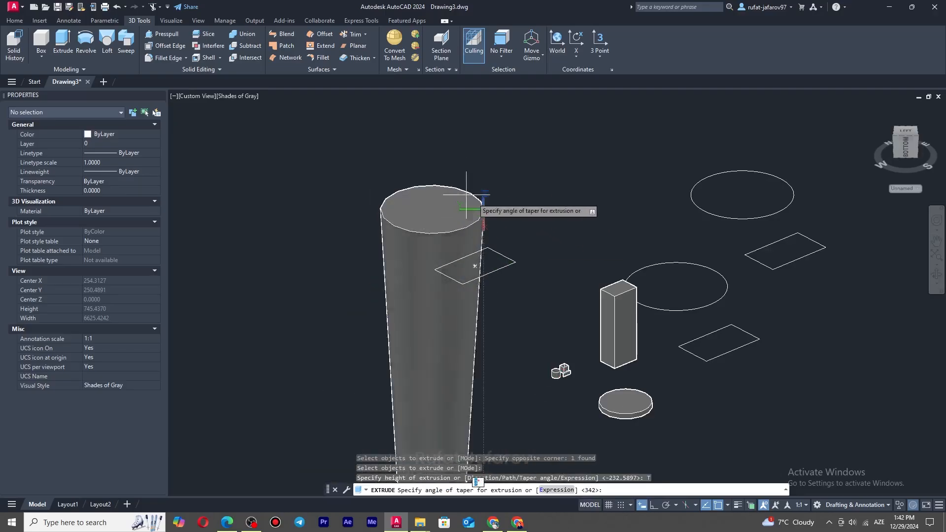
{"action": "scroll", "coordinate": [537, 241], "scroll_direction": "down", "scroll_amount": 3}
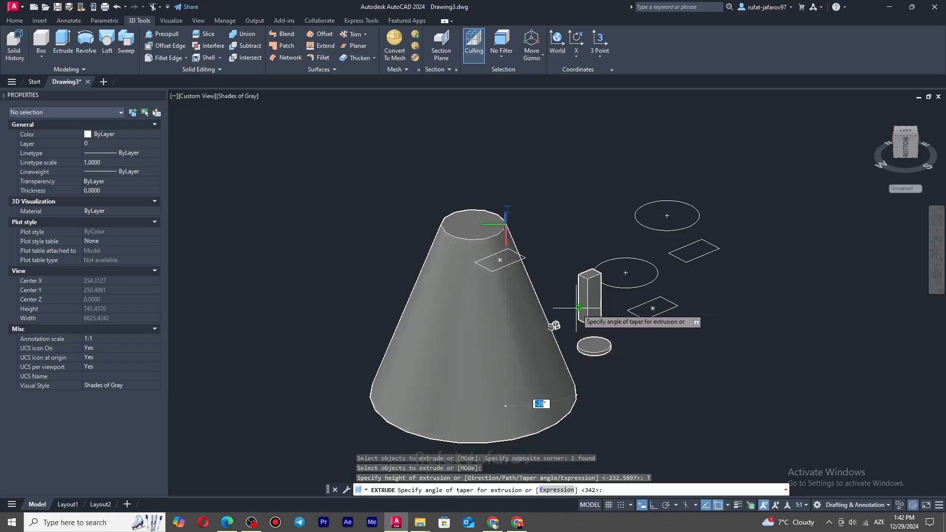
{"action": "type", "text": "20"}
{"action": "key", "text": "Return"}
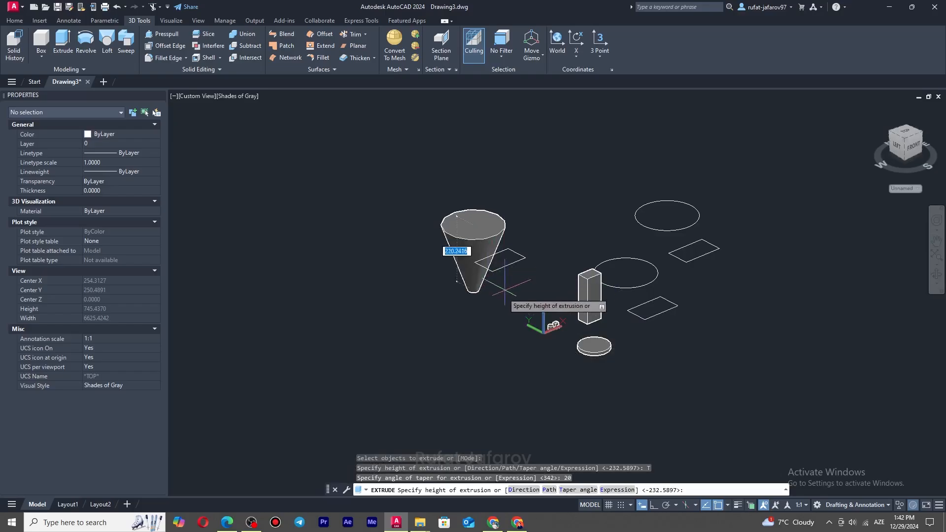
Step: Extrude the tapered circle downward to a height of 90 and inspect the solid from another side
{"action": "scroll", "coordinate": [487, 313], "scroll_direction": "up", "scroll_amount": 4}
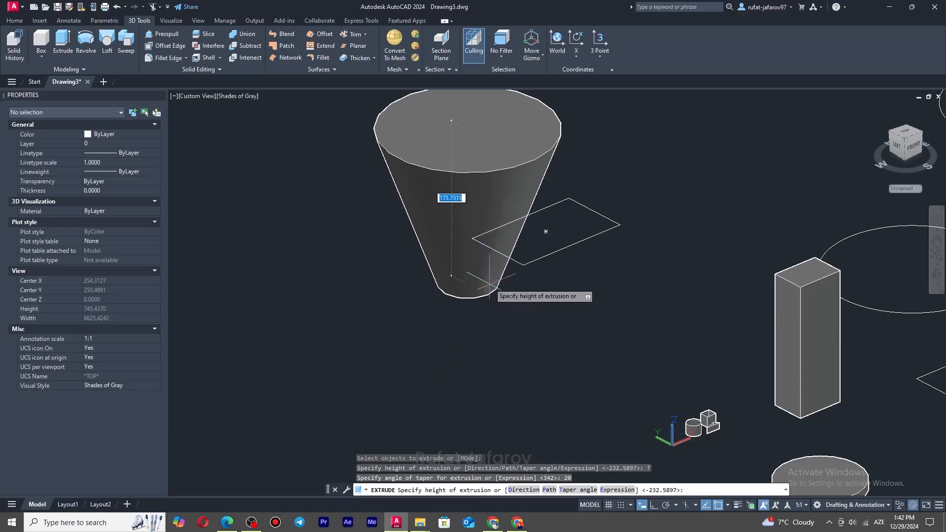
{"action": "scroll", "coordinate": [499, 222], "scroll_direction": "up", "scroll_amount": 2}
{"action": "middle_click_drag", "start_coordinate": [499, 224], "coordinate": [510, 331]}
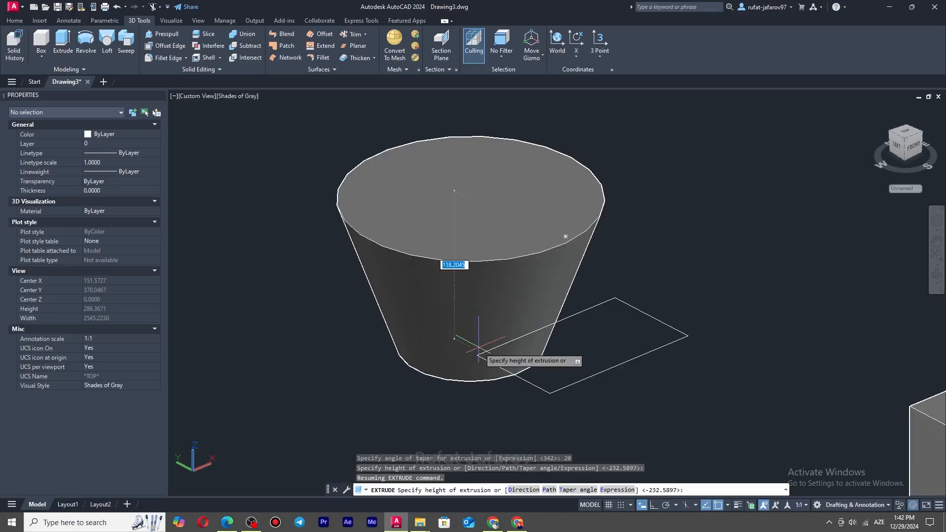
{"action": "key", "text": "Return"}
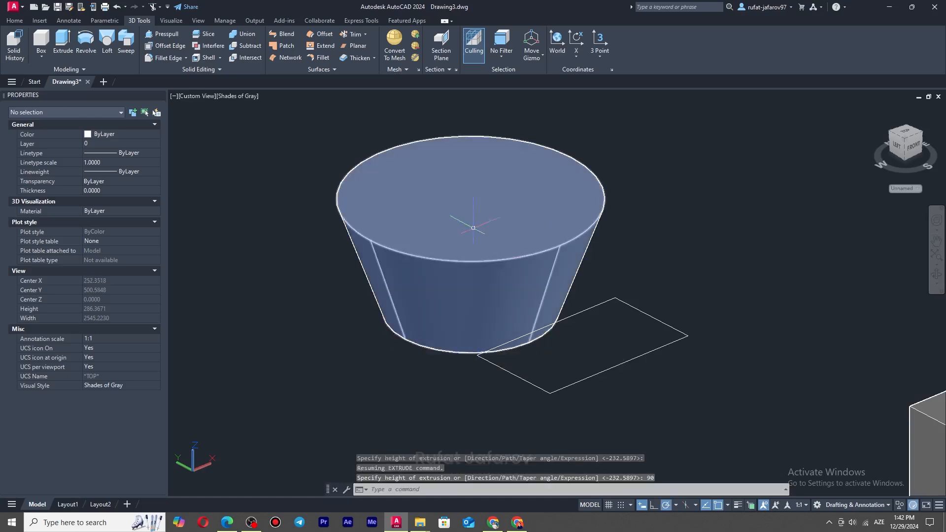
{"action": "middle_click_drag", "start_coordinate": [473, 227], "coordinate": [567, 238], "text": "shift"}
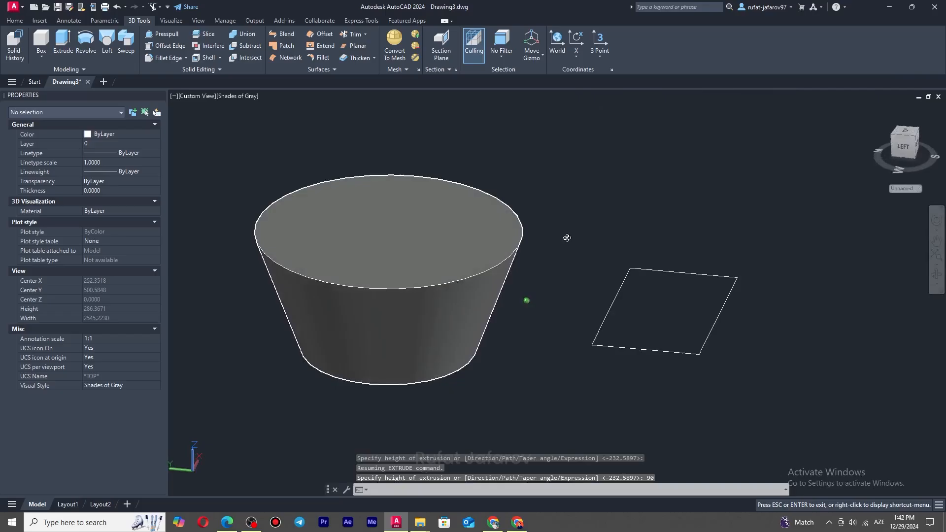
{"action": "mouse_move", "coordinate": [482, 251]}
{"action": "middle_mouse_down", "text": "shift"}
{"action": "mouse_move", "coordinate": [547, 190]}
{"action": "mouse_move", "coordinate": [455, 254]}
{"action": "mouse_move", "coordinate": [488, 242]}
{"action": "middle_mouse_up", "text": "shift"}
{"action": "scroll", "coordinate": [489, 243], "scroll_direction": "down", "scroll_amount": 4}
{"action": "middle_click_drag", "start_coordinate": [603, 262], "coordinate": [561, 270]}
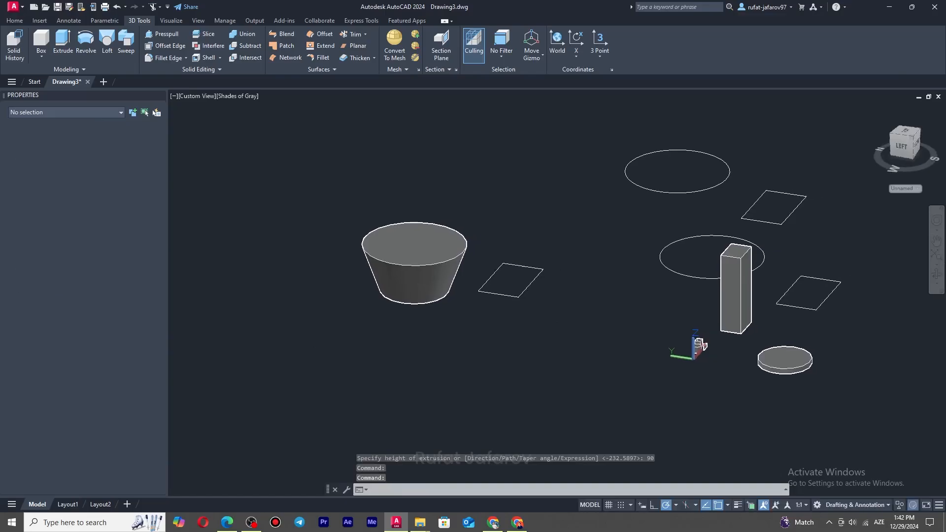
Step: Start extruding the rectangle beside the tapered round solid and set its taper angle to -50 degrees
{"action": "left_click", "coordinate": [63, 42]}
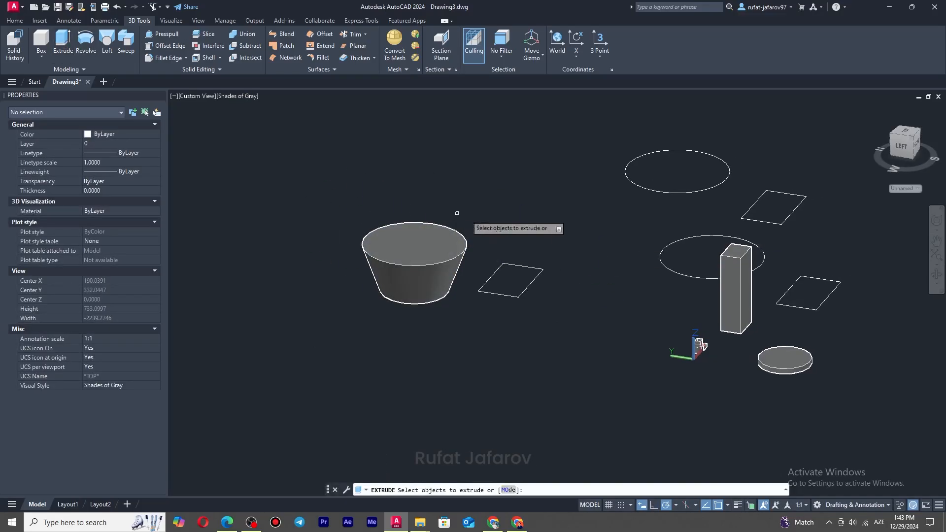
{"action": "left_click", "coordinate": [531, 282]}
{"action": "right_click", "coordinate": [516, 298]}
{"action": "left_click", "coordinate": [528, 302]}
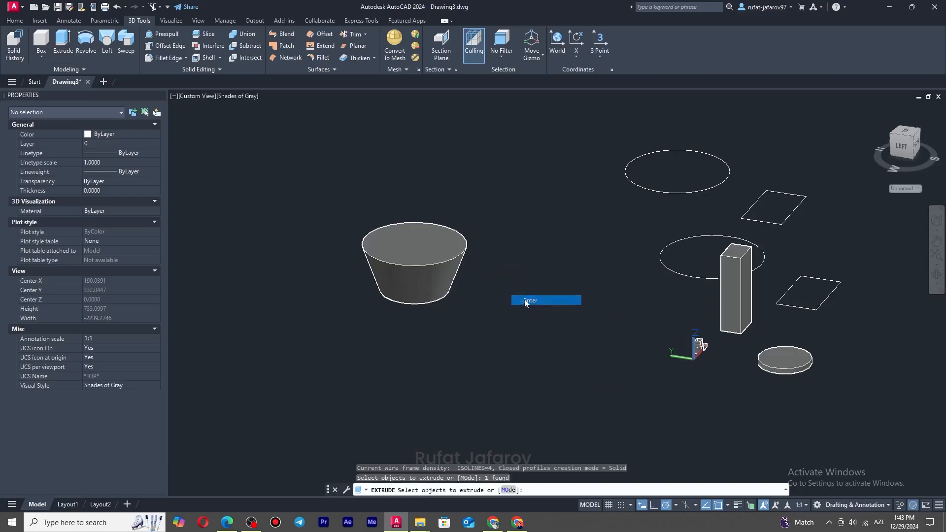
{"action": "left_click", "coordinate": [578, 489]}
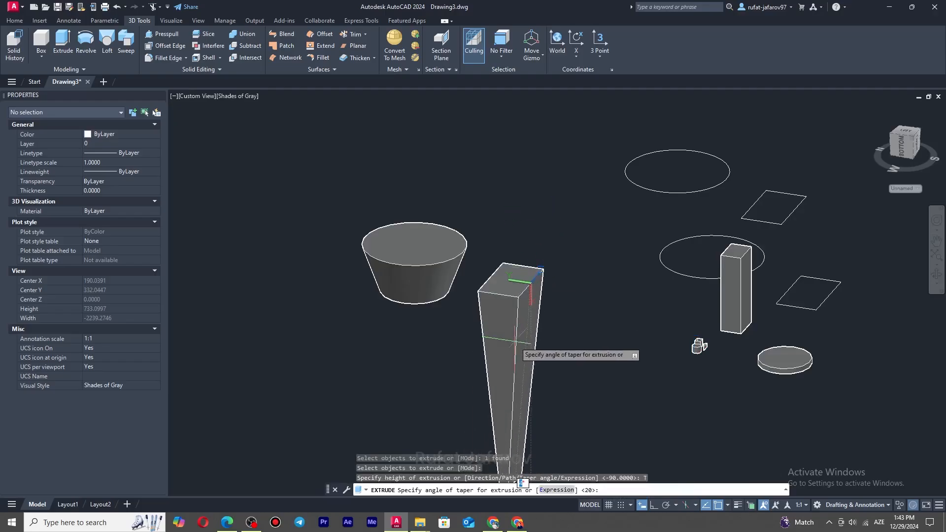
{"action": "scroll", "coordinate": [582, 262], "scroll_direction": "down", "scroll_amount": 2}
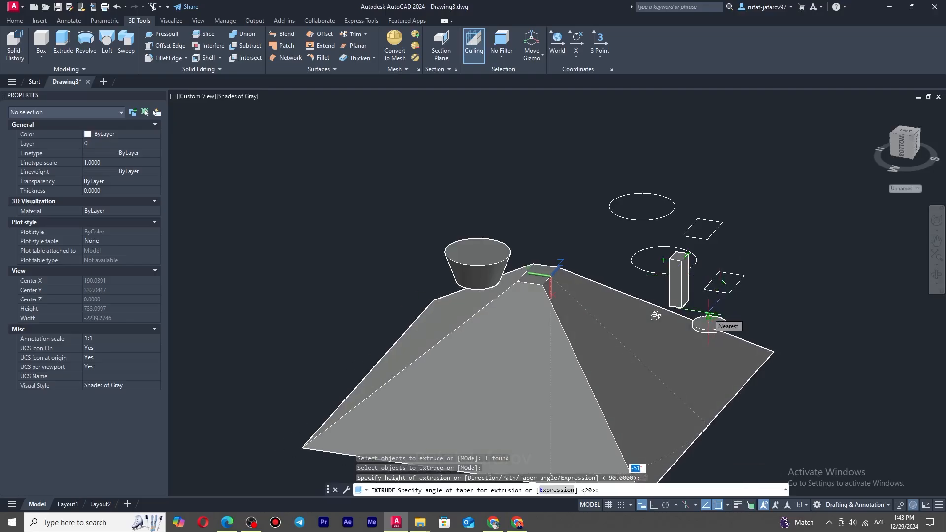
{"action": "key", "text": "Return"}
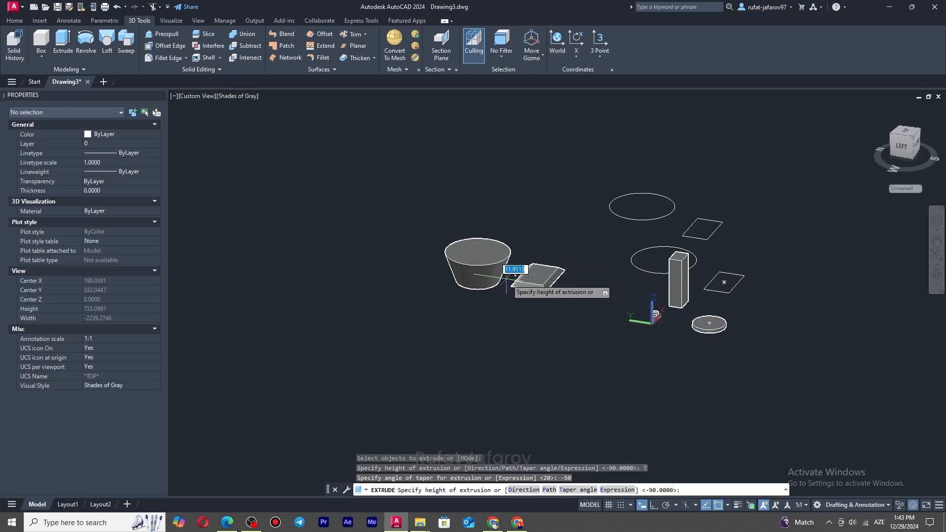
Step: Extrude the tapered rectangle downward to a height of 100 and inspect the solid from another side
{"action": "scroll", "coordinate": [508, 281], "scroll_direction": "up", "scroll_amount": 5}
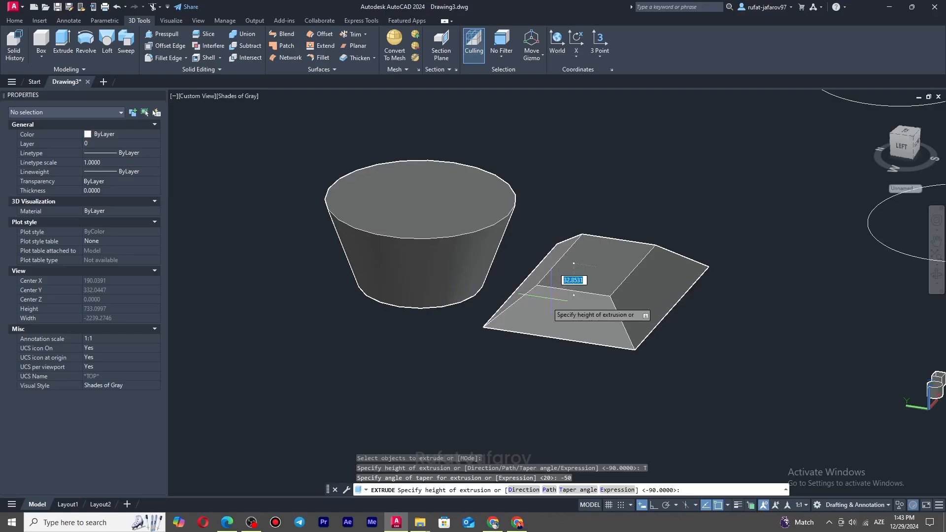
{"action": "scroll", "coordinate": [444, 340], "scroll_direction": "down", "scroll_amount": 4}
{"action": "scroll", "coordinate": [419, 358], "scroll_direction": "down", "scroll_amount": 2}
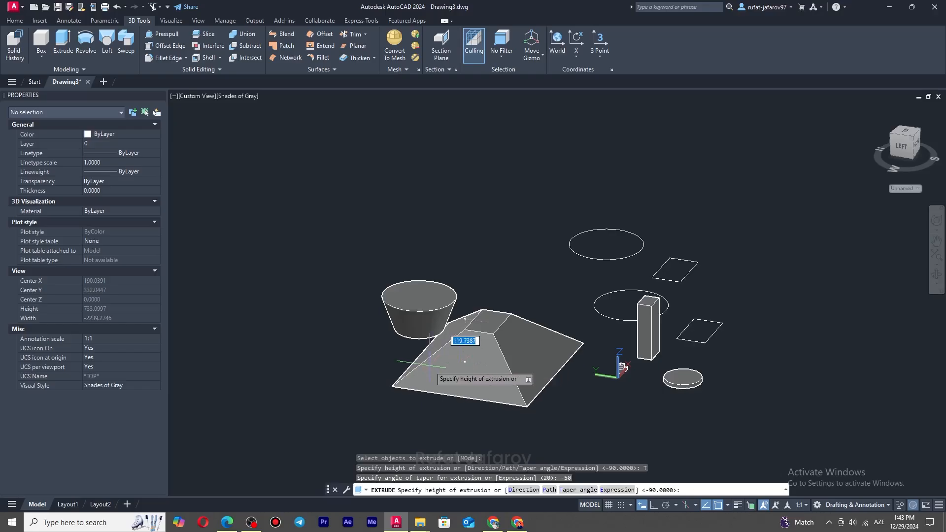
{"action": "type", "text": "00"}
{"action": "key", "text": "Return"}
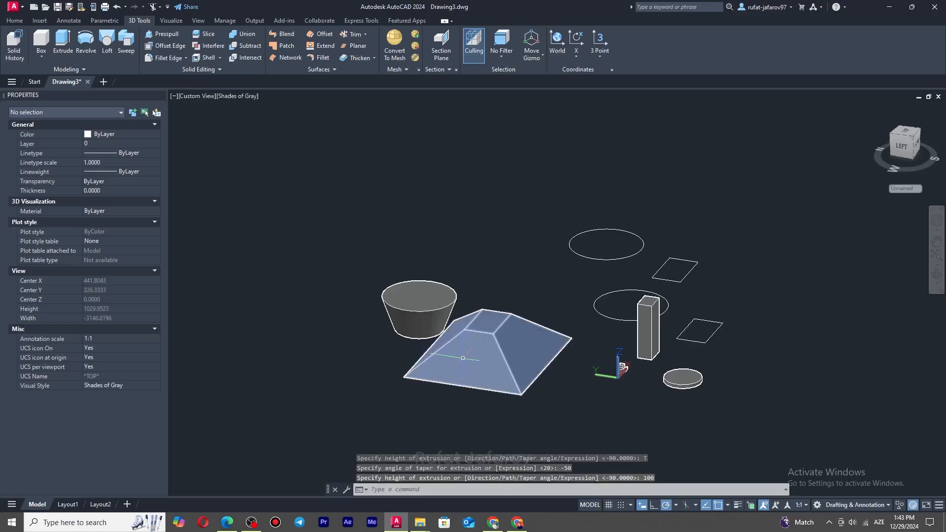
{"action": "middle_click_drag", "start_coordinate": [623, 367], "coordinate": [520, 353], "text": "shift"}
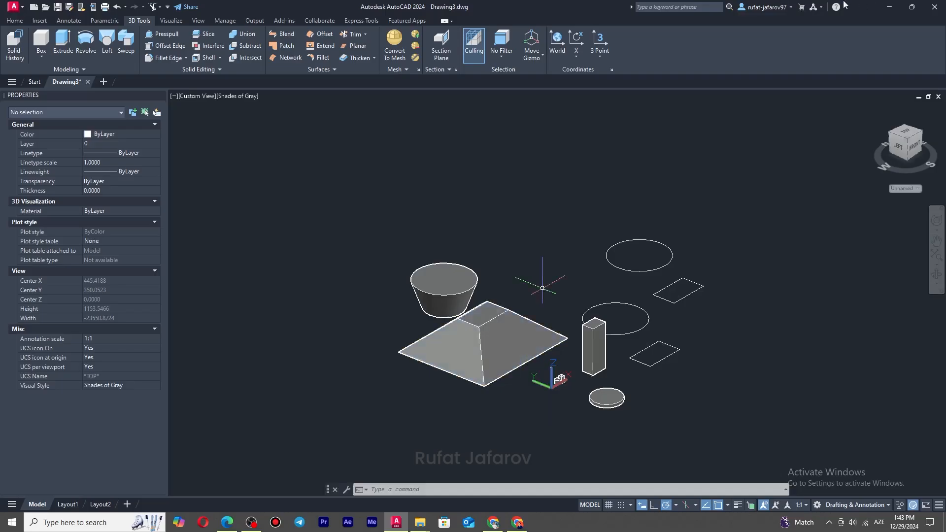
Step: Extrude the rearmost circle using the Expression option with a value of 15
{"action": "left_click", "coordinate": [62, 39]}
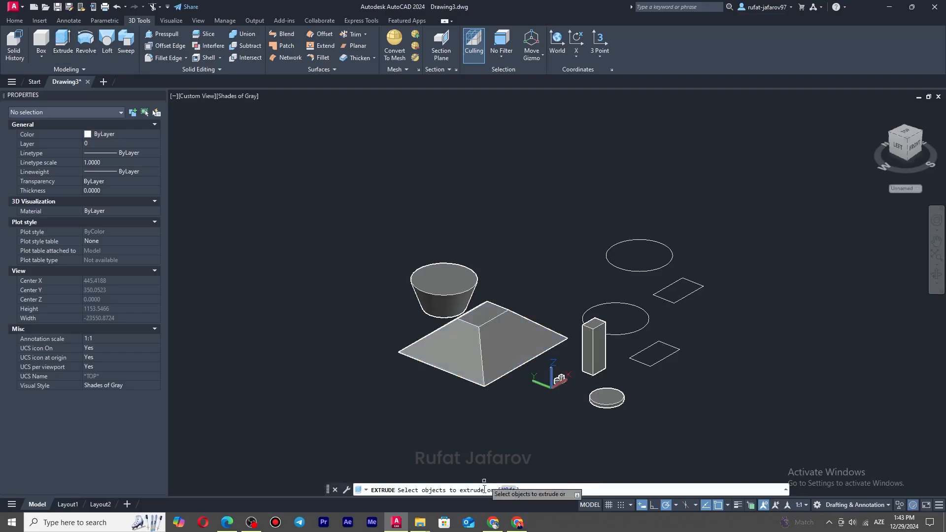
{"action": "key", "text": "Return"}
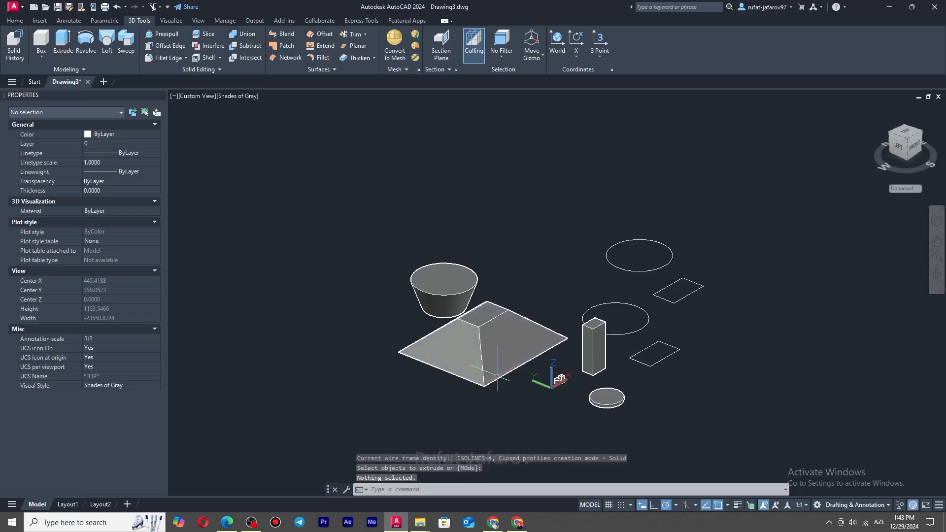
{"action": "left_click", "coordinate": [72, 50]}
{"action": "left_click", "coordinate": [651, 240]}
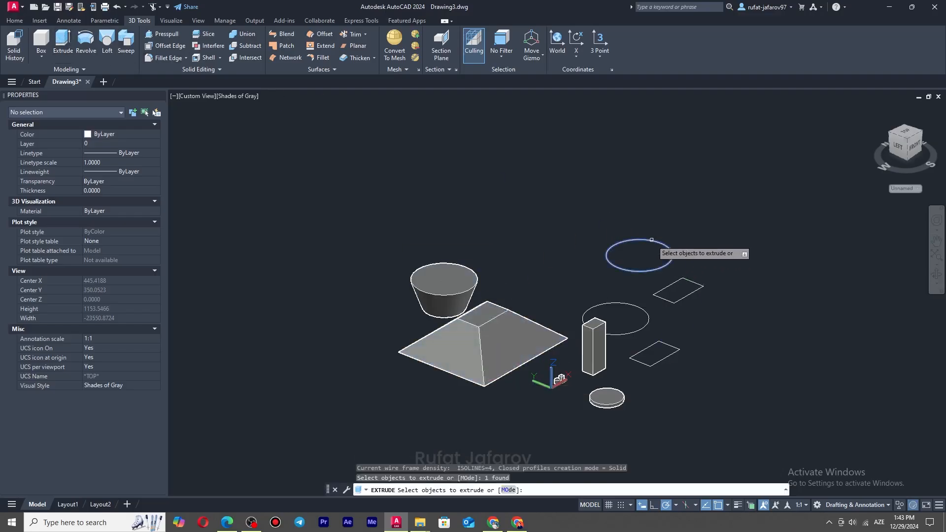
{"action": "key", "text": "Return"}
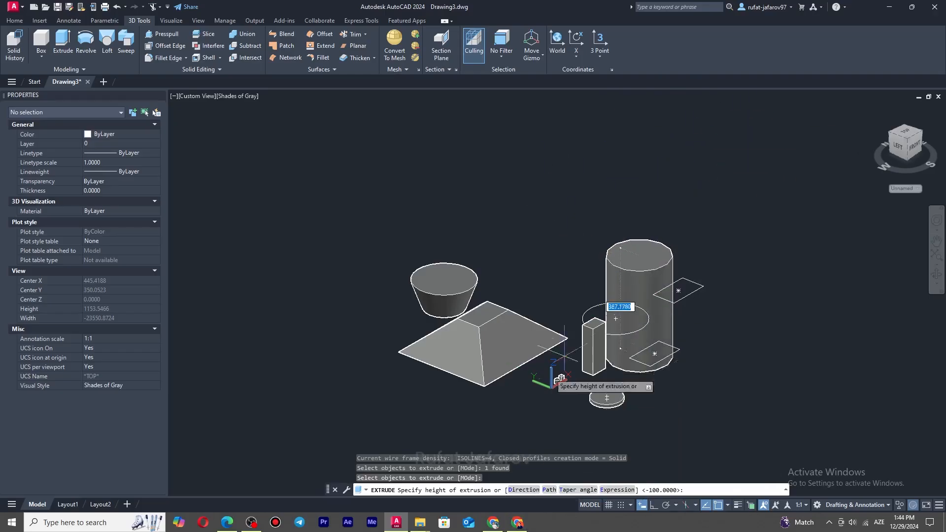
{"action": "left_click", "coordinate": [618, 490]}
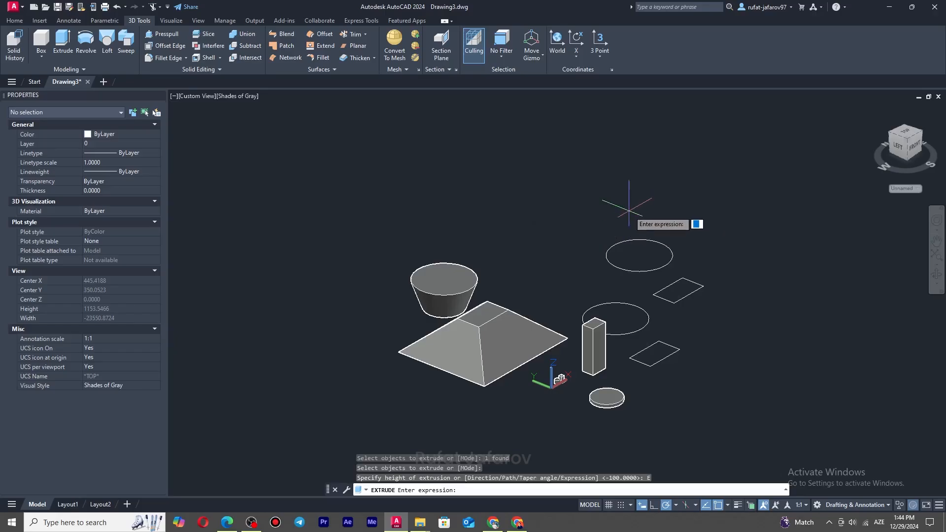
{"action": "key", "text": "Return"}
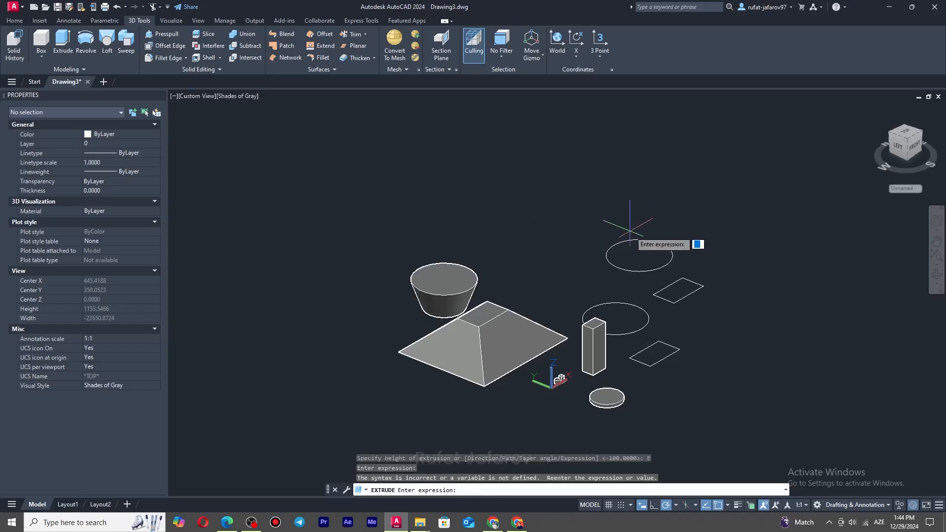
{"action": "key", "text": "Return"}
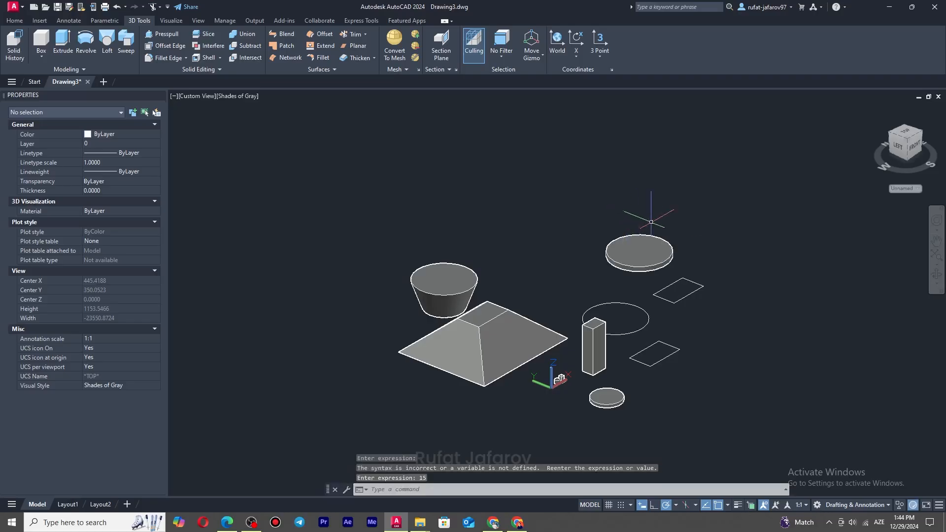
Step: Extrude the rectangle next to the new flat disc using the Expression option with a value of -20
{"action": "left_click", "coordinate": [63, 42]}
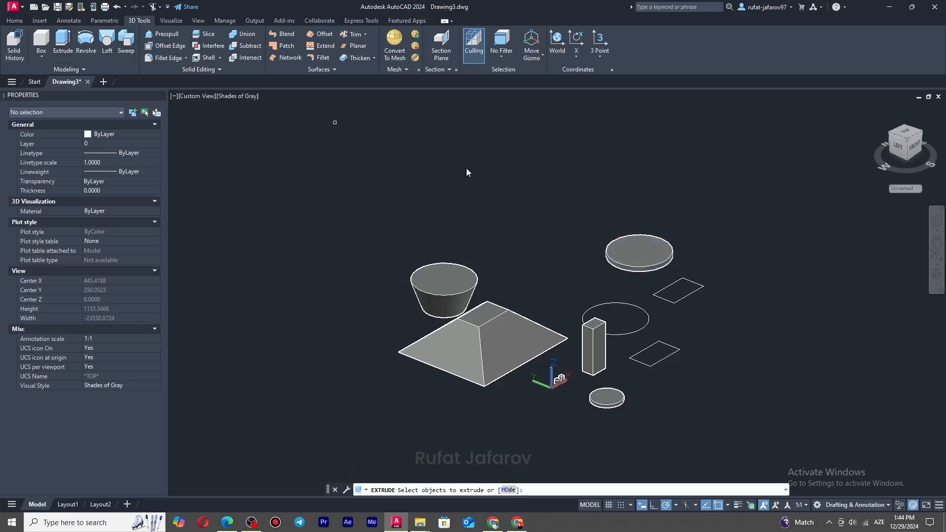
{"action": "left_click", "coordinate": [691, 280]}
{"action": "key", "text": "Return"}
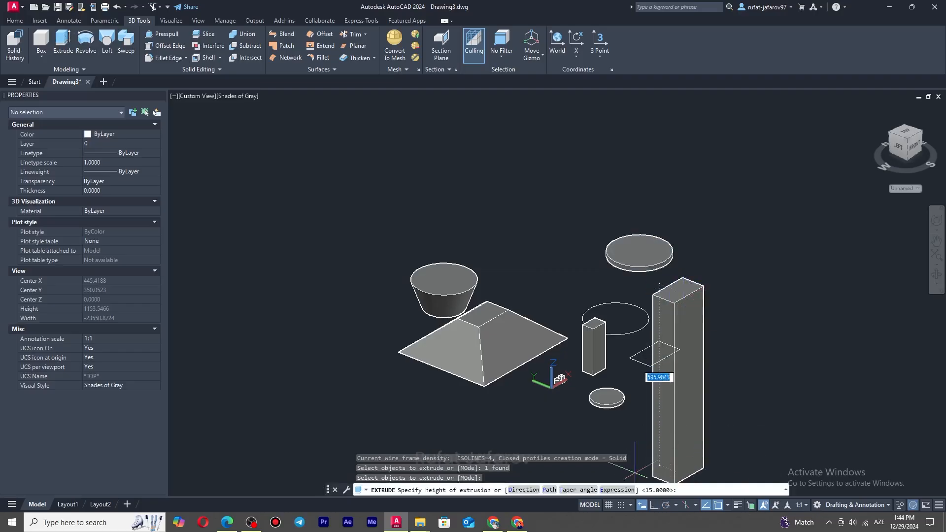
{"action": "left_click", "coordinate": [618, 490]}
{"action": "type", "text": "-"}
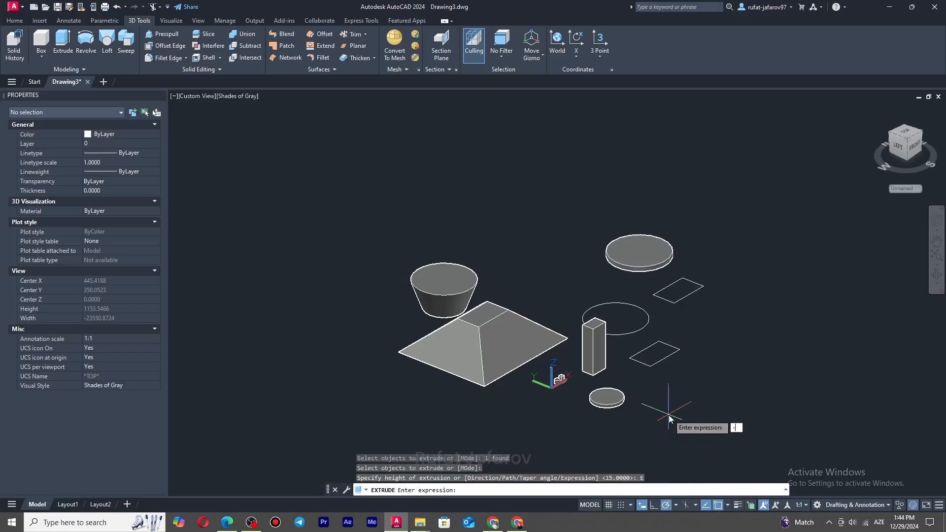
{"action": "type", "text": "20"}
{"action": "key", "text": "Return"}
{"action": "scroll", "coordinate": [693, 293], "scroll_direction": "up", "scroll_amount": 5}
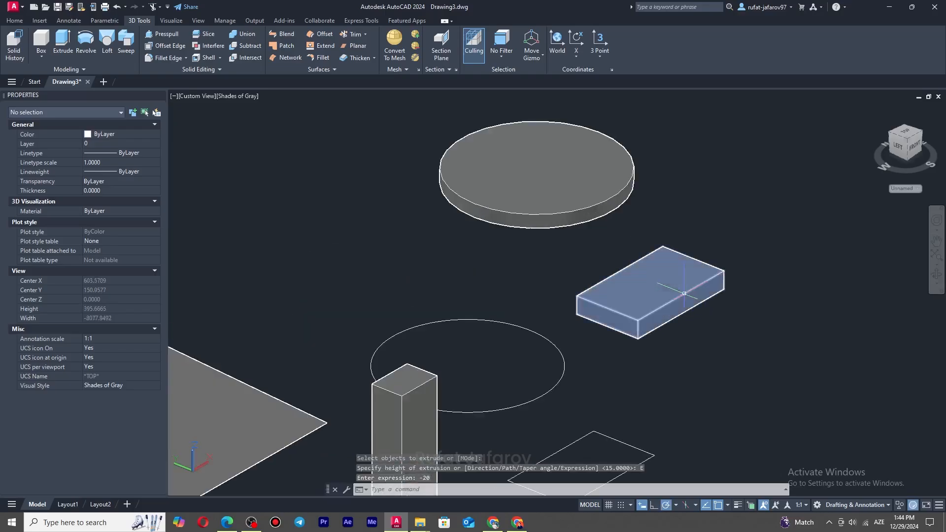
{"action": "scroll", "coordinate": [675, 278], "scroll_direction": "down", "scroll_amount": 9}
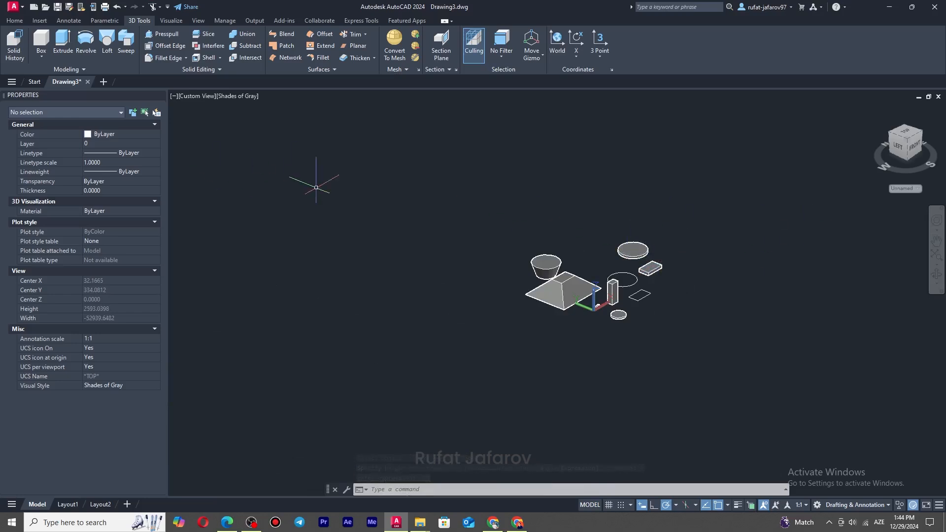
Step: Draw a circle with a radius of about 260 in the empty area well beyond the tapered solids
{"action": "left_click", "coordinate": [14, 20]}
{"action": "left_click", "coordinate": [57, 39]}
{"action": "left_click", "coordinate": [325, 283]}
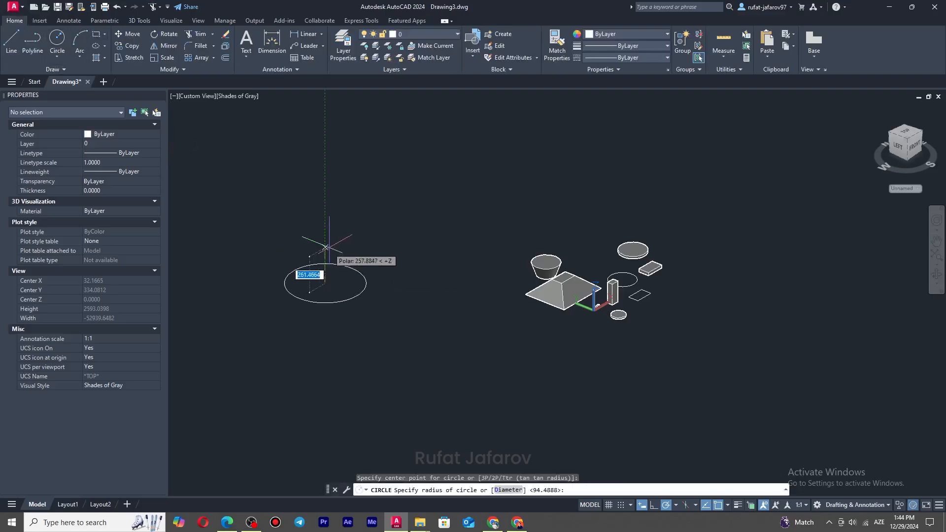
{"action": "left_click", "coordinate": [325, 247]}
Step: Switch to the Left view and draw a vertical line upward from the centre of the large circle
{"action": "left_click", "coordinate": [197, 96]}
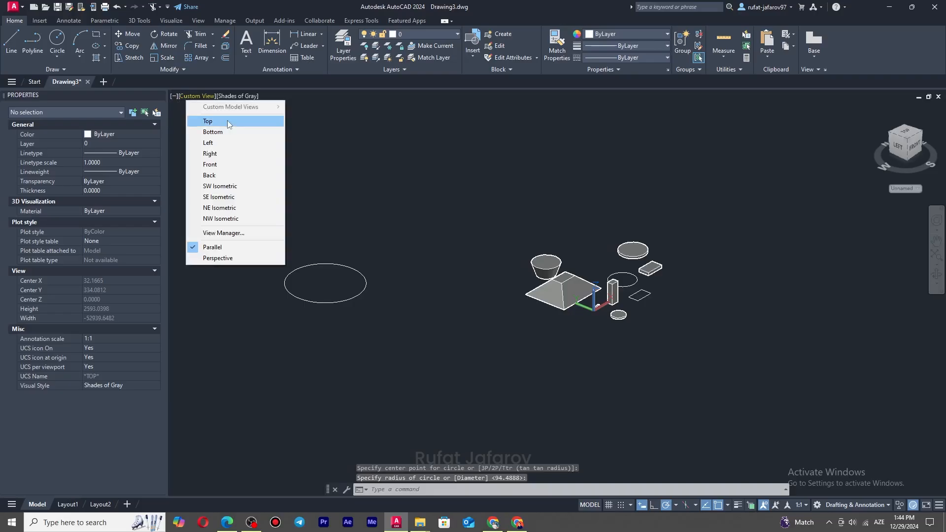
{"action": "left_click", "coordinate": [227, 120]}
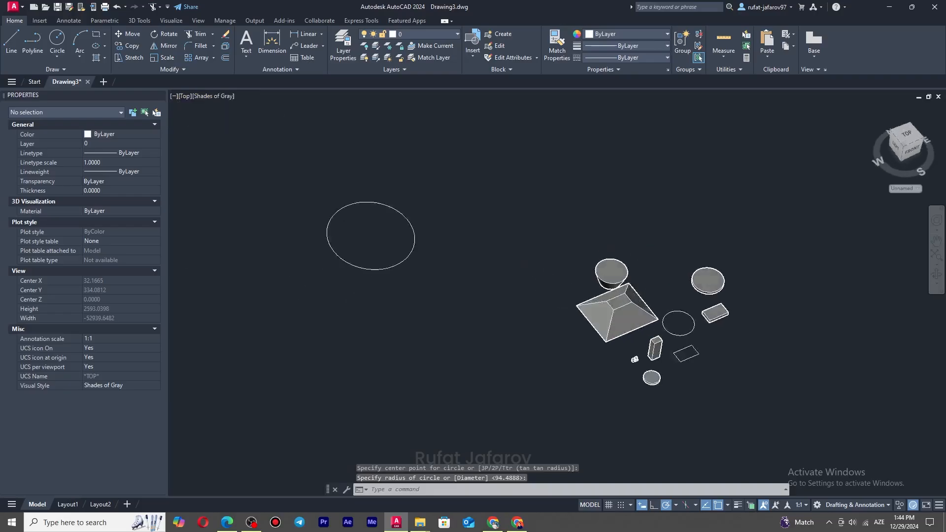
{"action": "left_click", "coordinate": [186, 97]}
{"action": "left_click", "coordinate": [207, 152]}
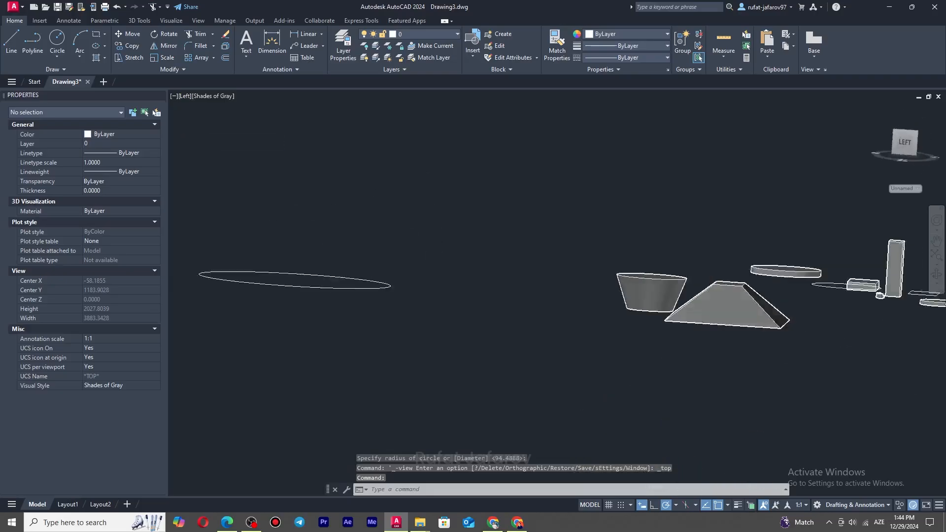
{"action": "left_click", "coordinate": [15, 43]}
{"action": "middle_click_drag", "start_coordinate": [310, 221], "coordinate": [459, 243]}
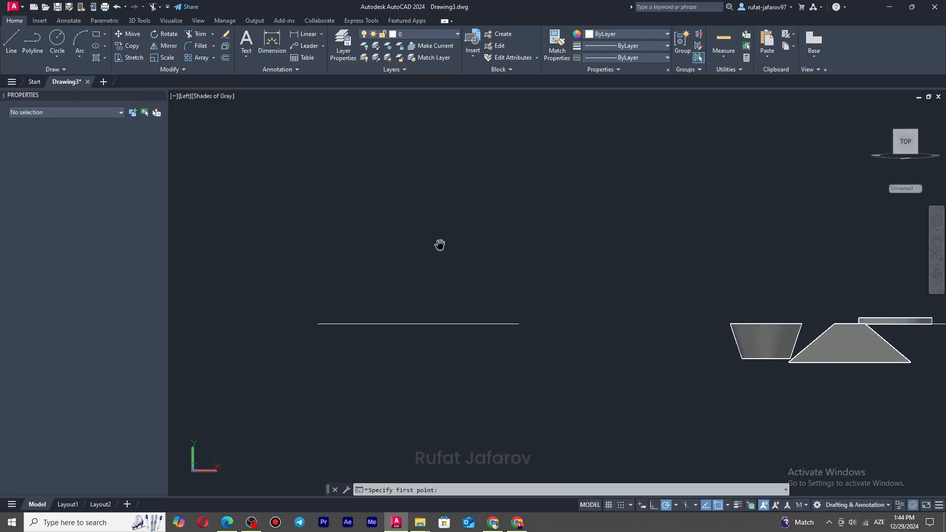
{"action": "left_click", "coordinate": [419, 323]}
{"action": "left_click", "coordinate": [418, 151]}
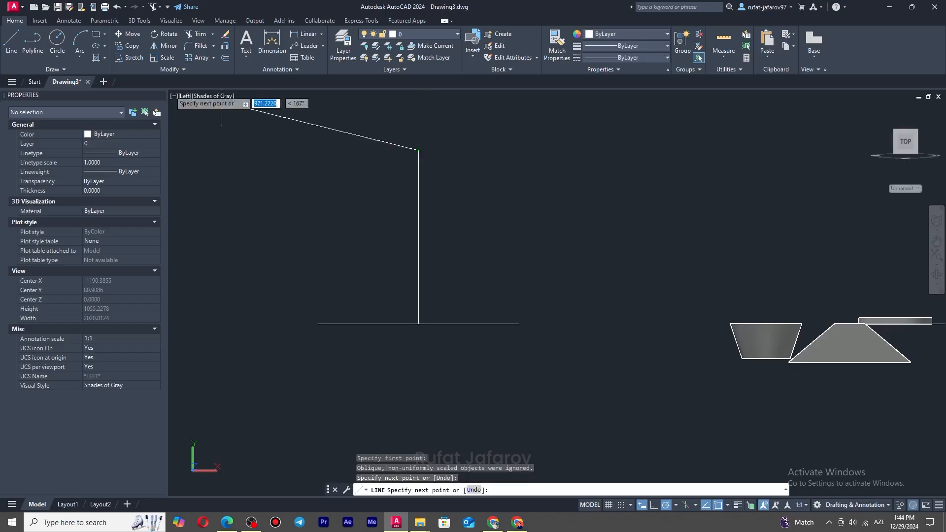
{"action": "right_click", "coordinate": [417, 157]}
{"action": "left_click", "coordinate": [434, 165]}
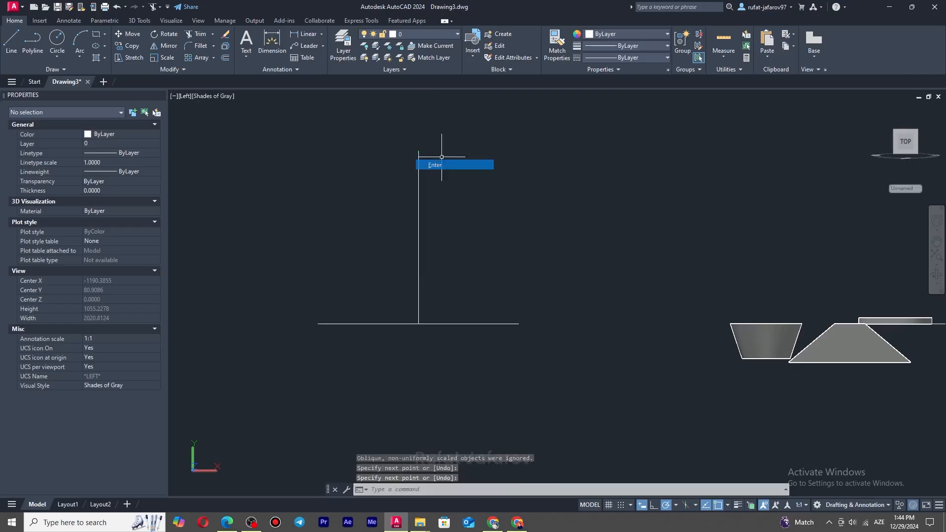
Step: In the SW Isometric view, extrude the large circle with the Path option, using the vertical line as the path
{"action": "left_click", "coordinate": [192, 96]}
{"action": "left_click", "coordinate": [186, 100]}
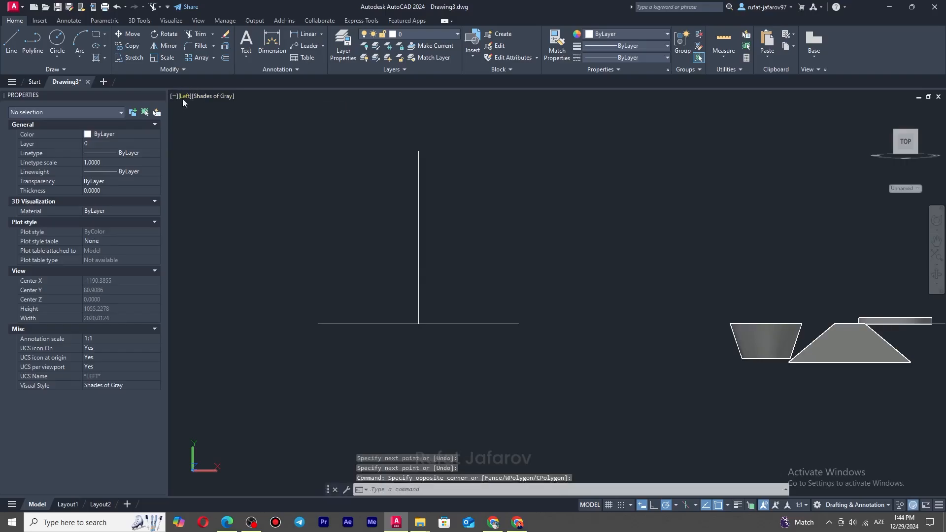
{"action": "left_click", "coordinate": [183, 96]}
{"action": "left_click", "coordinate": [220, 188]}
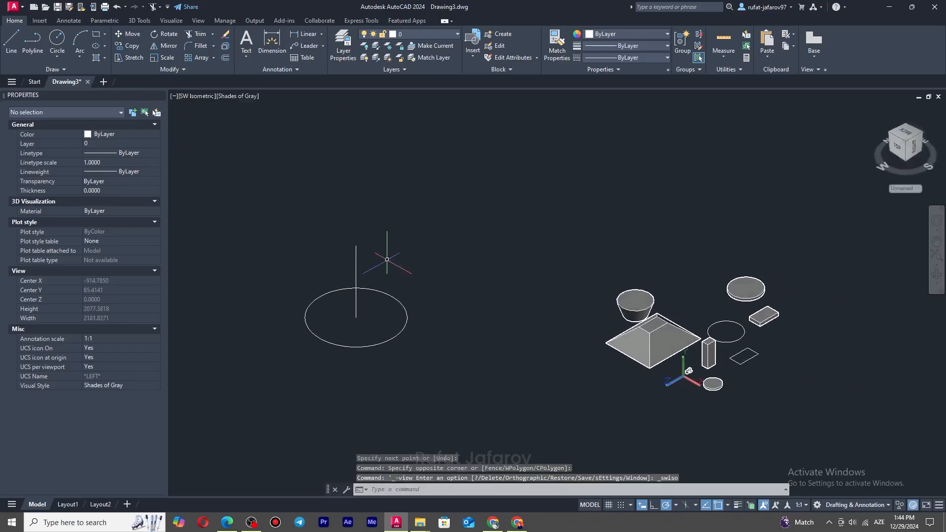
{"action": "middle_click_drag", "start_coordinate": [688, 371], "coordinate": [744, 369]}
{"action": "scroll", "coordinate": [408, 252], "scroll_direction": "up", "scroll_amount": 3}
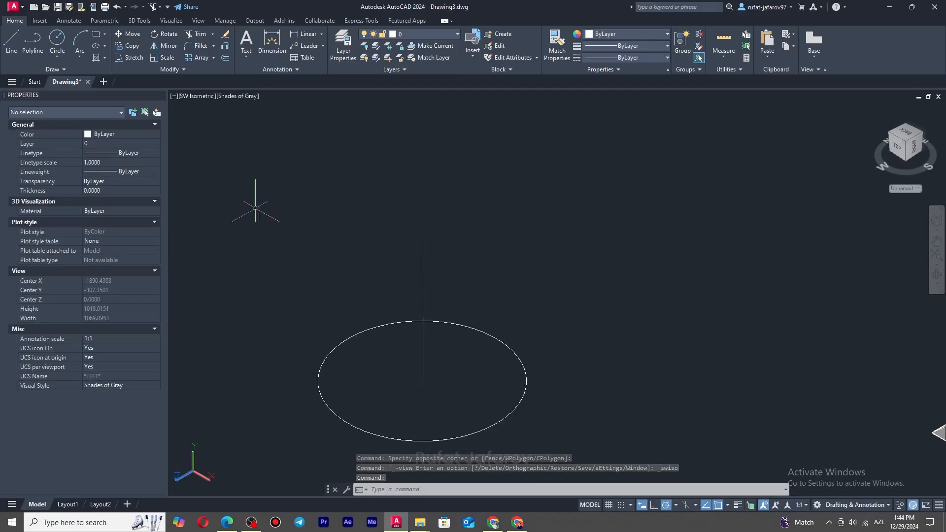
{"action": "left_click", "coordinate": [140, 21]}
{"action": "left_click", "coordinate": [63, 43]}
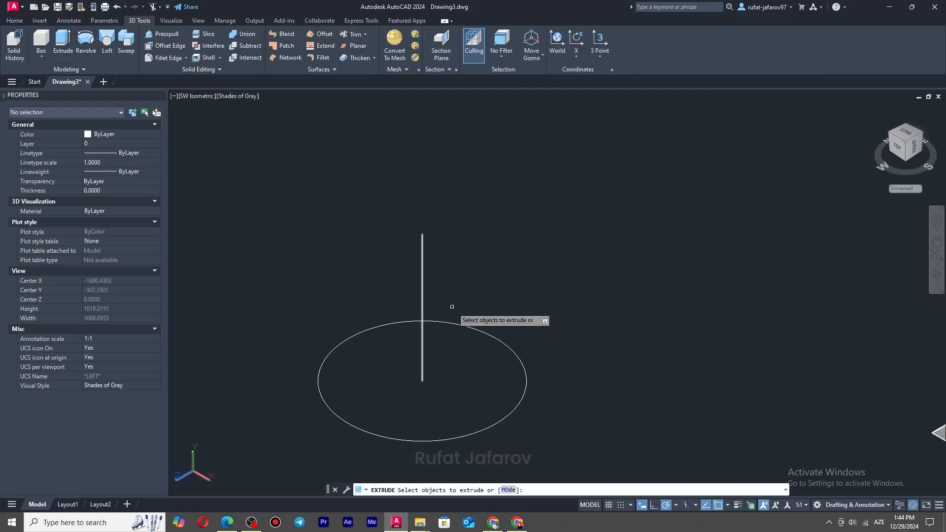
{"action": "left_click", "coordinate": [490, 337]}
{"action": "key", "text": "Return"}
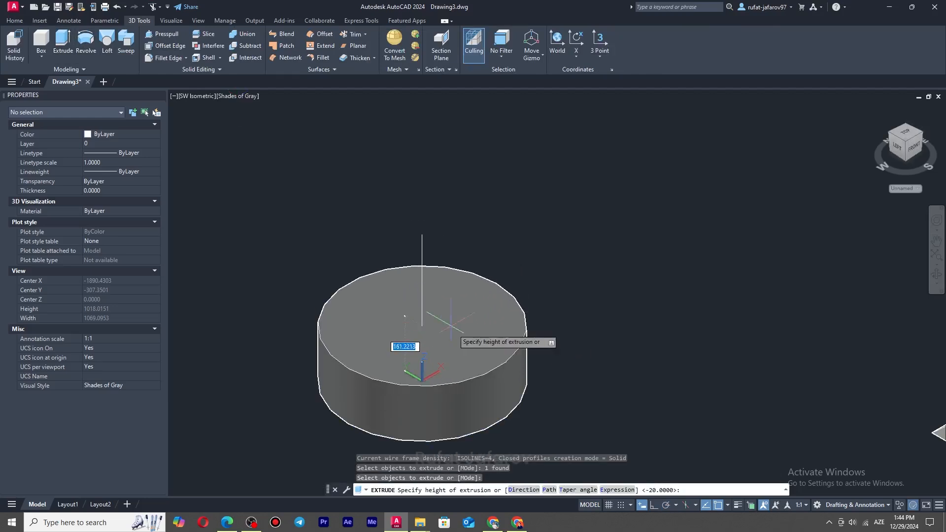
{"action": "left_click", "coordinate": [549, 490]}
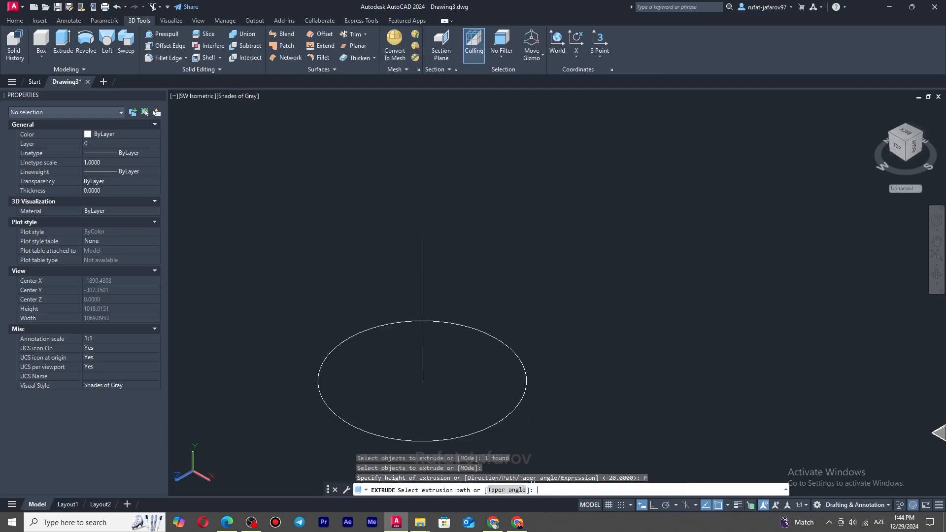
{"action": "left_click", "coordinate": [422, 249]}
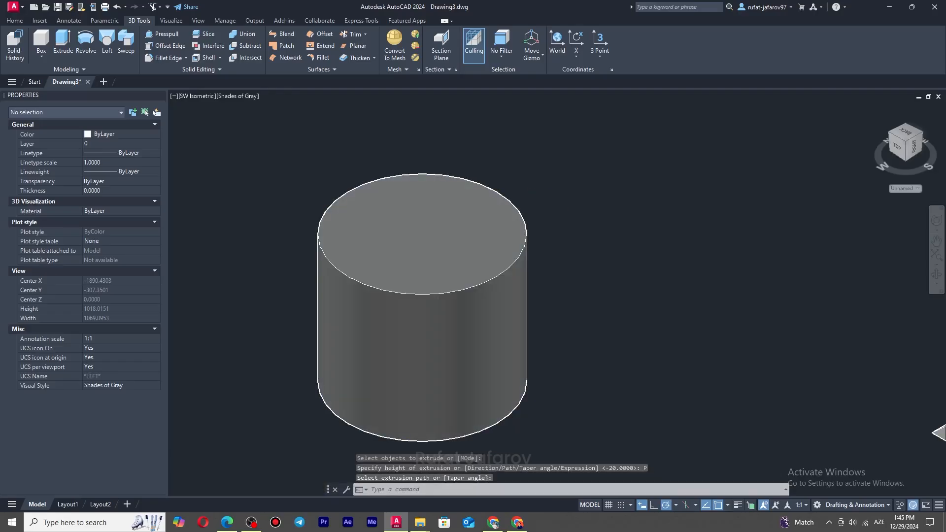
Step: Select all the solids and leftover 2D shapes in the drawing and erase them to clear the model space
{"action": "middle_click", "coordinate": [449, 232]}
{"action": "middle_click", "coordinate": [450, 232]}
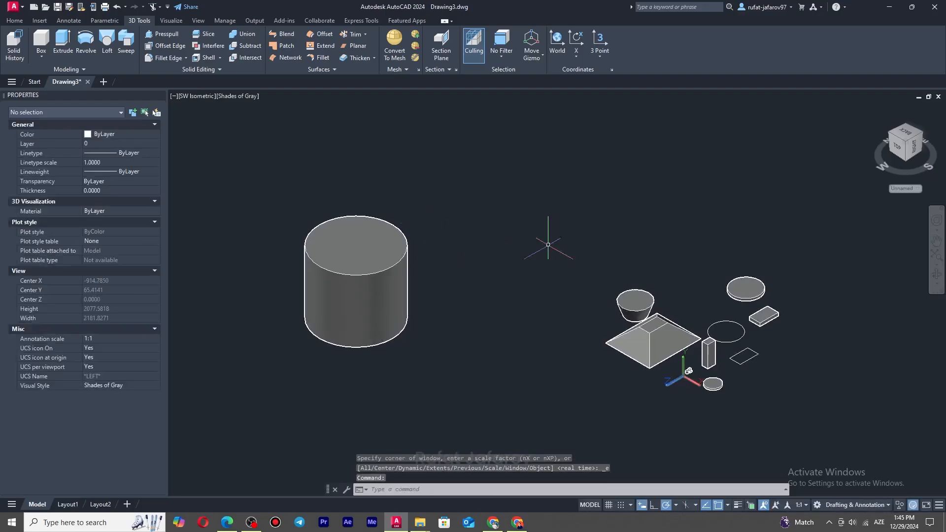
{"action": "scroll", "coordinate": [547, 234], "scroll_direction": "down", "scroll_amount": 2}
{"action": "scroll", "coordinate": [458, 222], "scroll_direction": "down", "scroll_amount": 3}
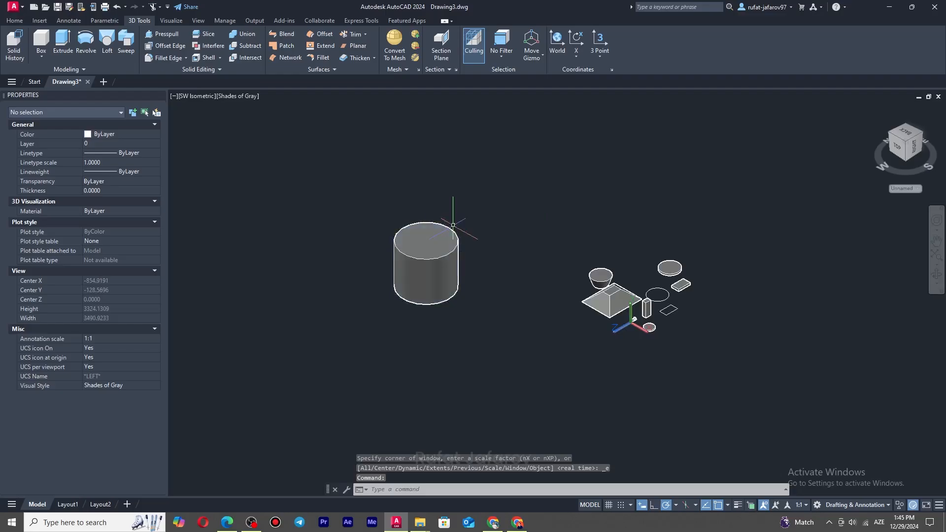
{"action": "left_click", "coordinate": [706, 204]}
{"action": "left_click", "coordinate": [550, 257]}
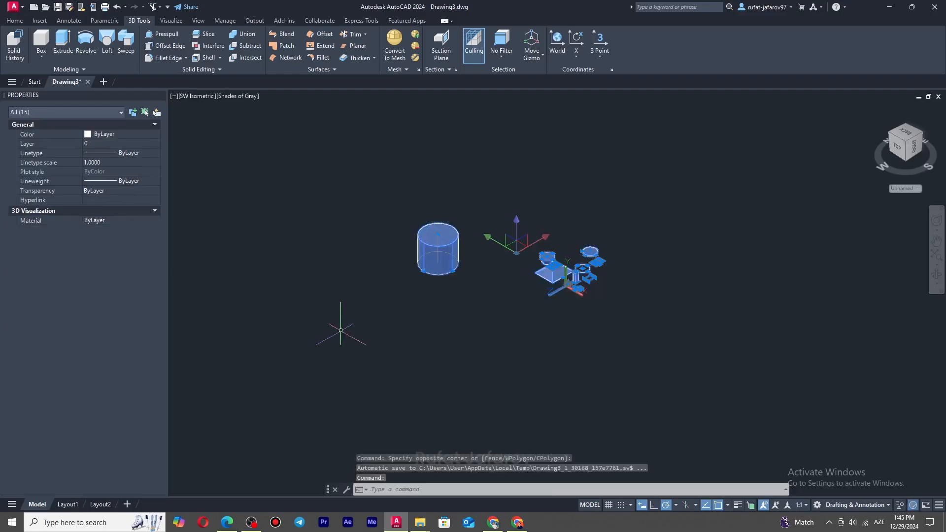
{"action": "key", "text": "Delete"}
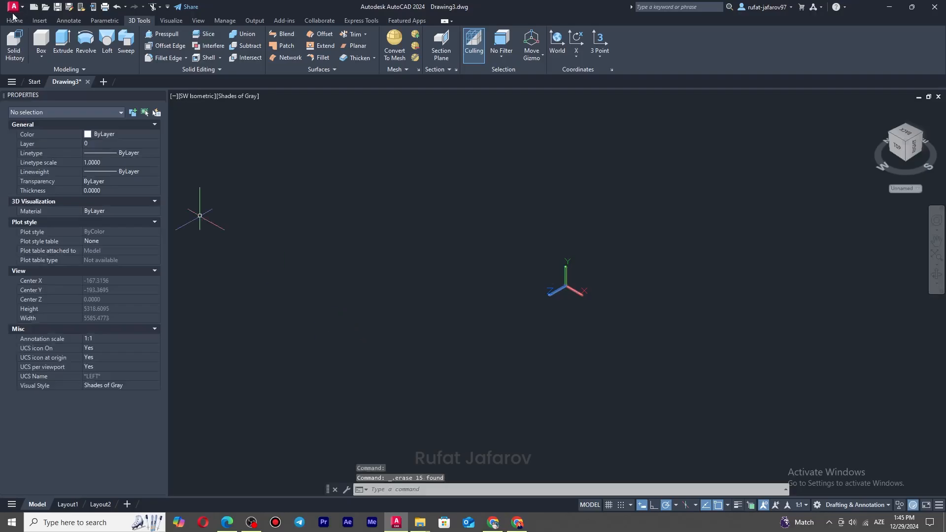
{"action": "left_click", "coordinate": [15, 20]}
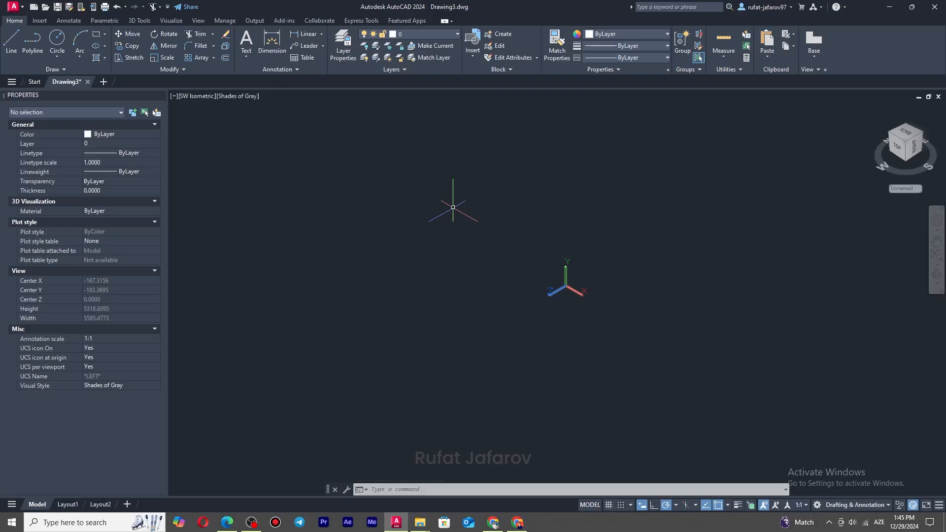
{"action": "left_click", "coordinate": [139, 20]}
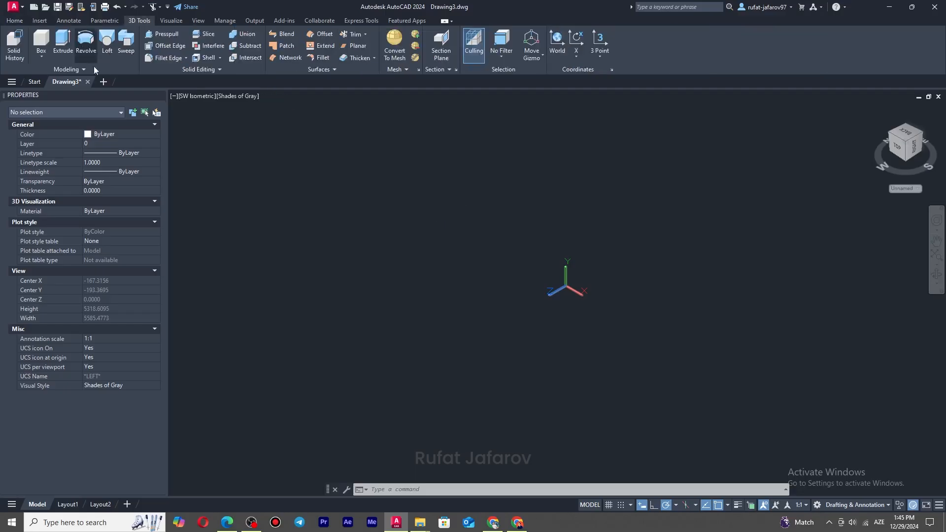